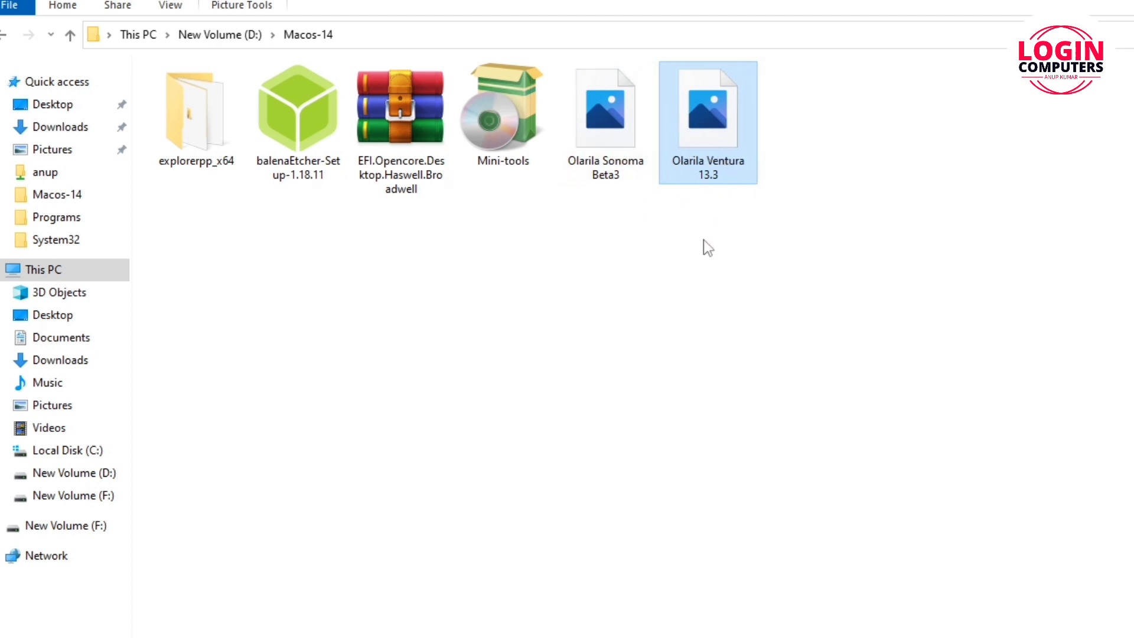
# - Review the files in the Macos-14 folder and look through the Compressed folder in Downloads for the CPU-Z installer
pyautogui.moveTo(927, 169); pyautogui.dragTo(166, 158)
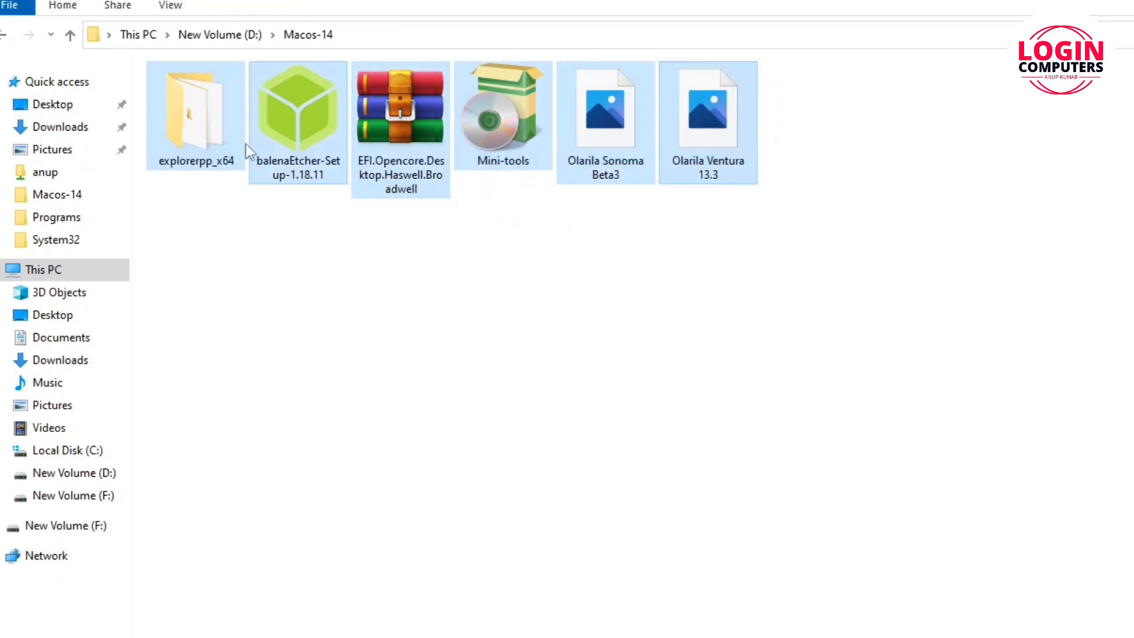
pyautogui.click(49, 126)
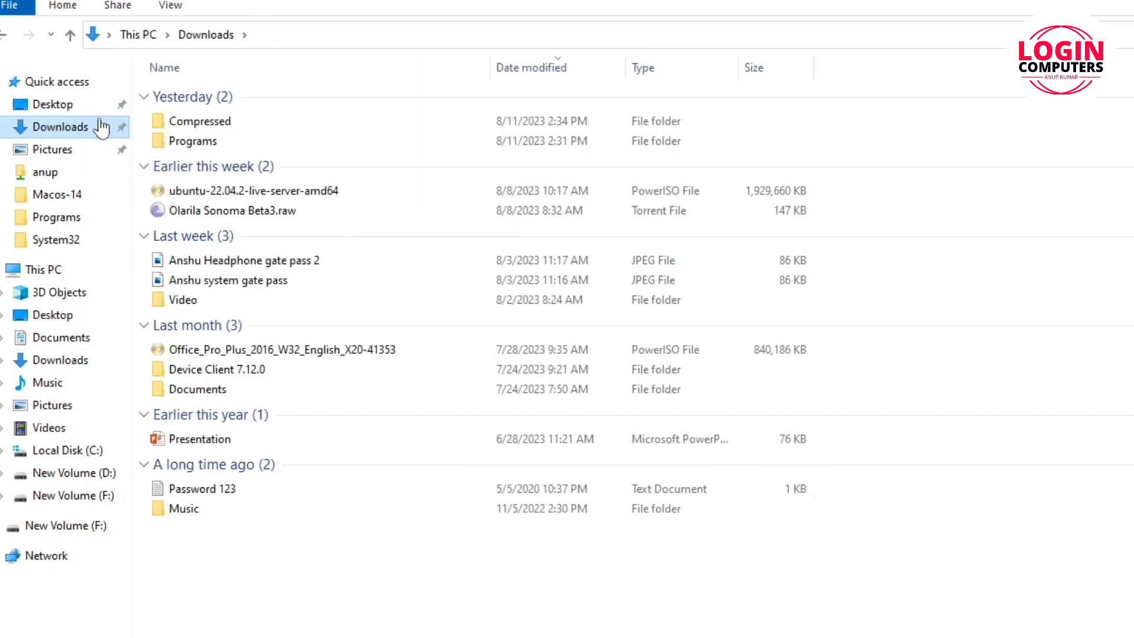
pyautogui.doubleClick(189, 121)
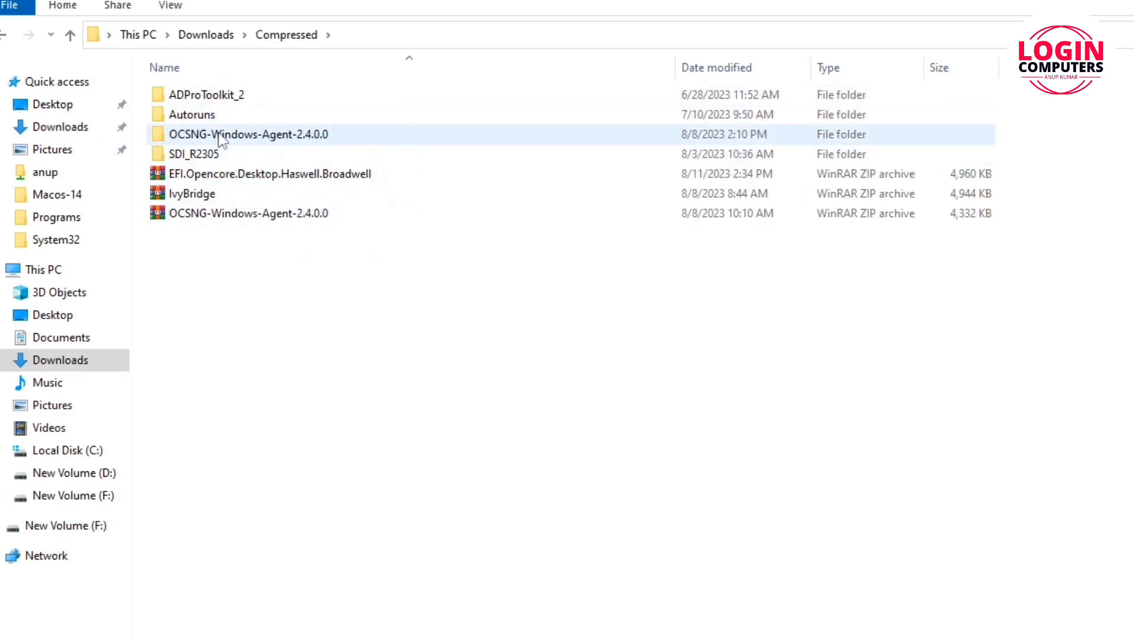
pyautogui.click(7, 34)
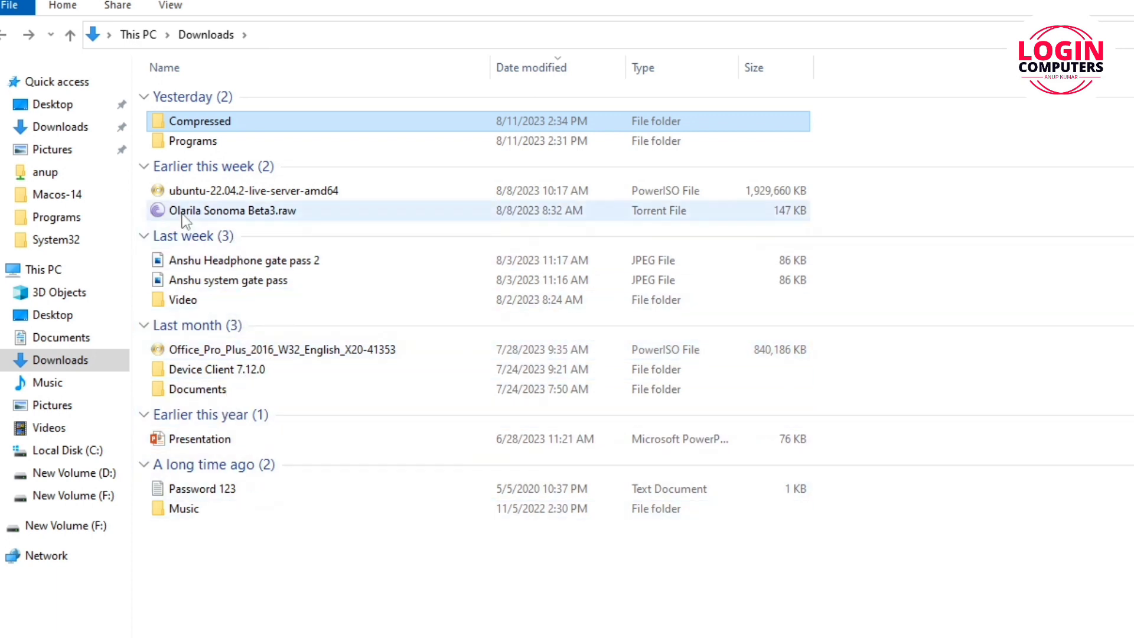
# - Copy the cpu-z_1.91-en installer from the Programs folder in Downloads into the Macos-14 folder on D:
pyautogui.click(196, 148)
pyautogui.doubleClick(196, 147)
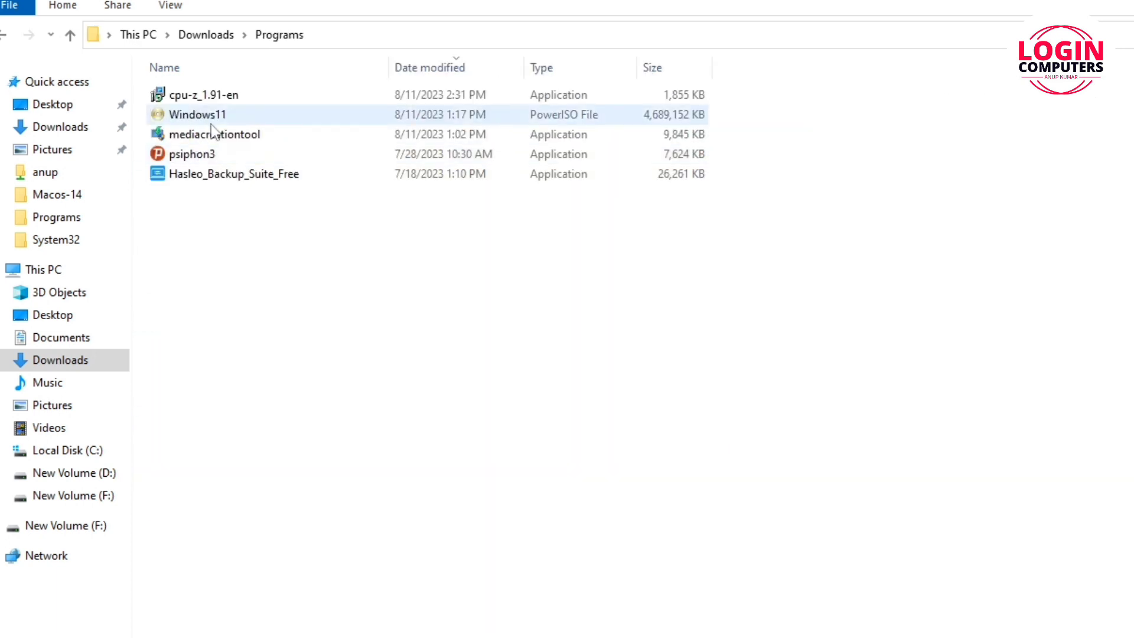
pyautogui.click(195, 100)
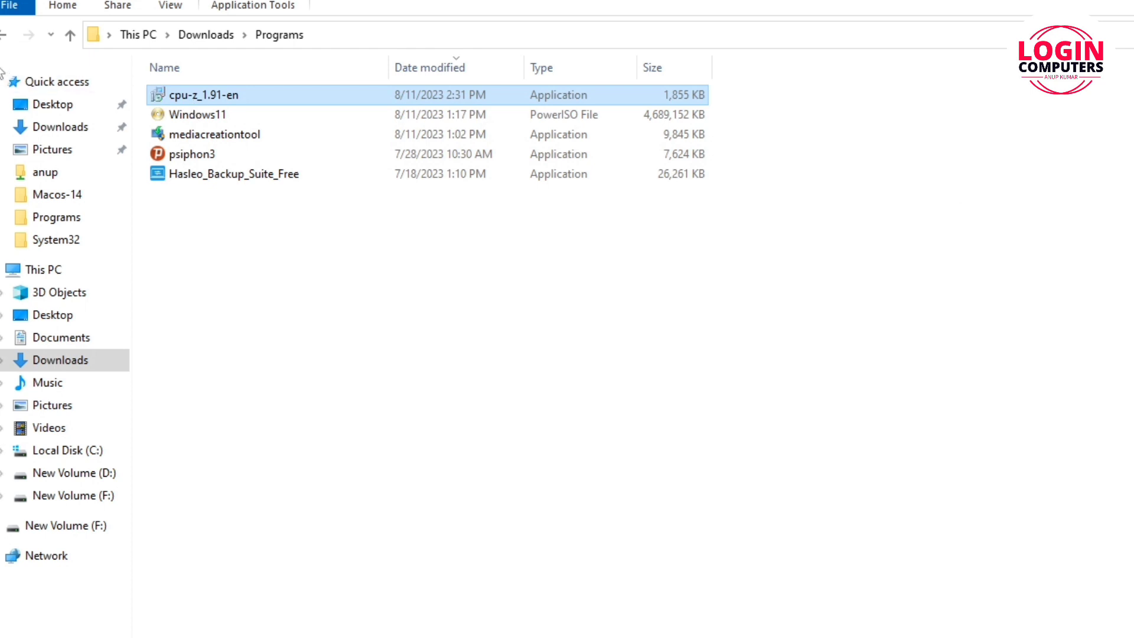
pyautogui.click(2, 38)
pyautogui.click(1, 38)
pyautogui.rightClick(986, 214)
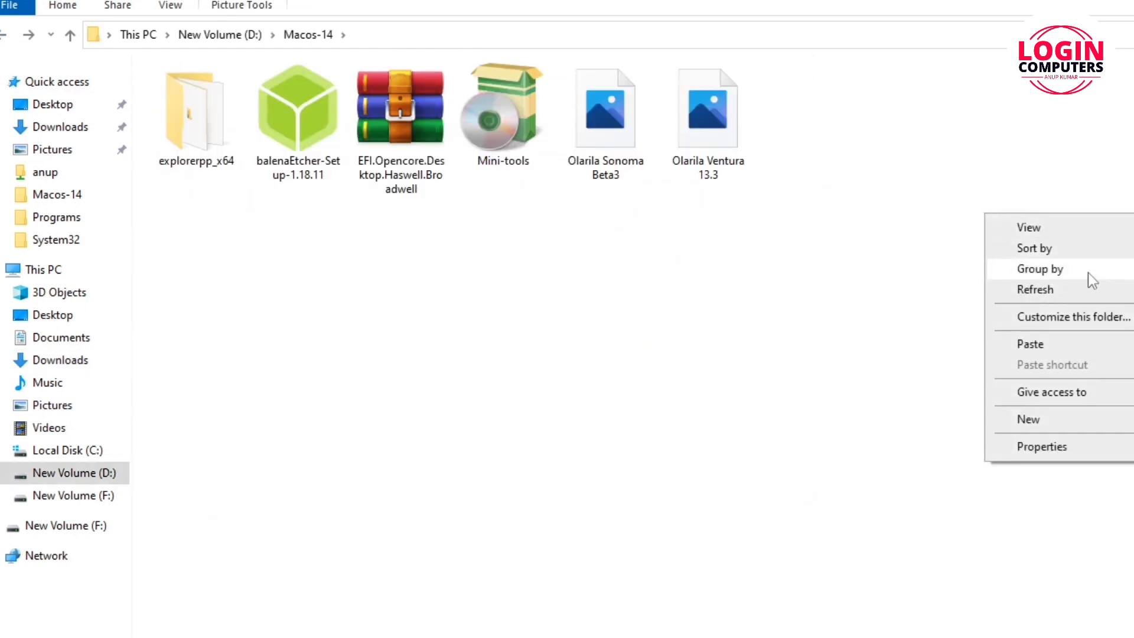
pyautogui.click(1058, 342)
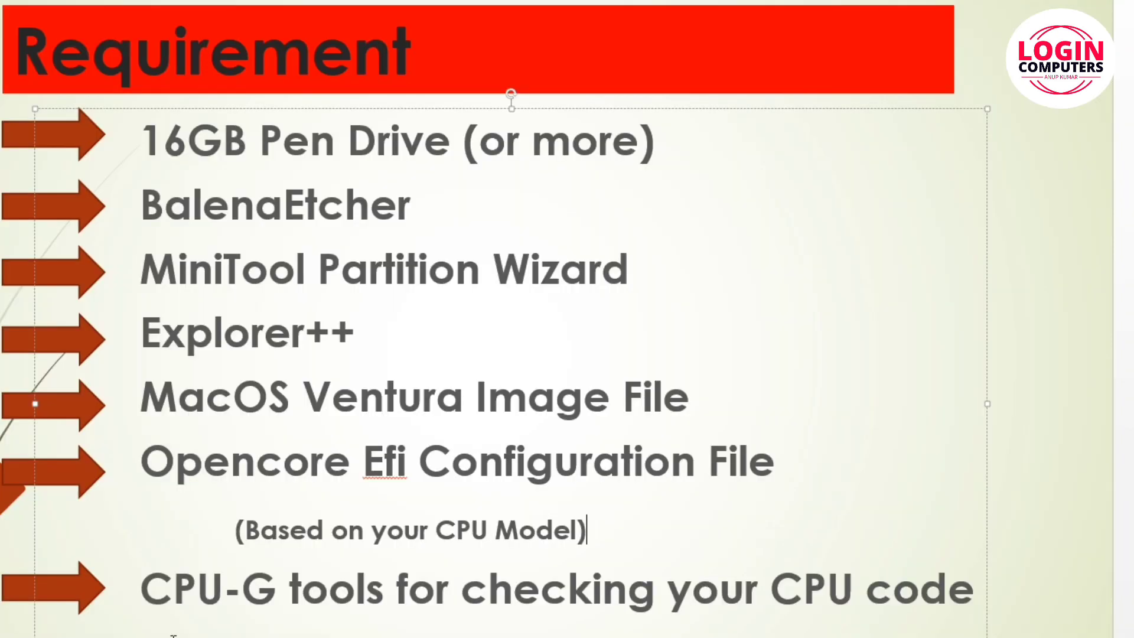
# - Switch to the Requirement slide and correct the tool name "CPU-G" to "CPU-Z" in the last list item
pyautogui.moveTo(272, 592); pyautogui.dragTo(247, 589)
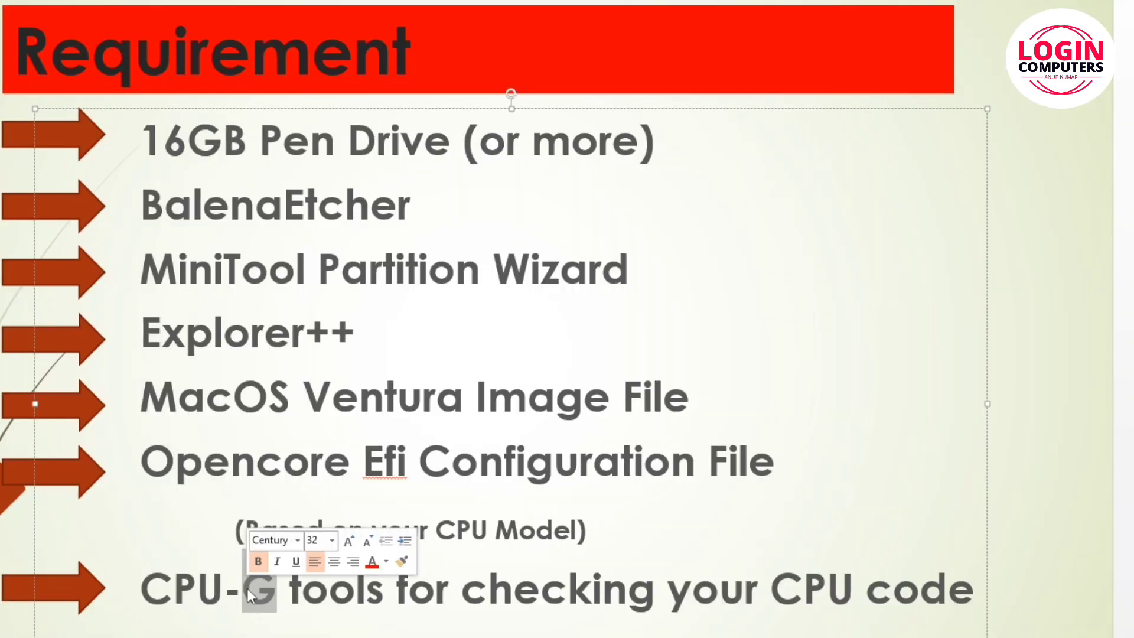
pyautogui.write('Z')
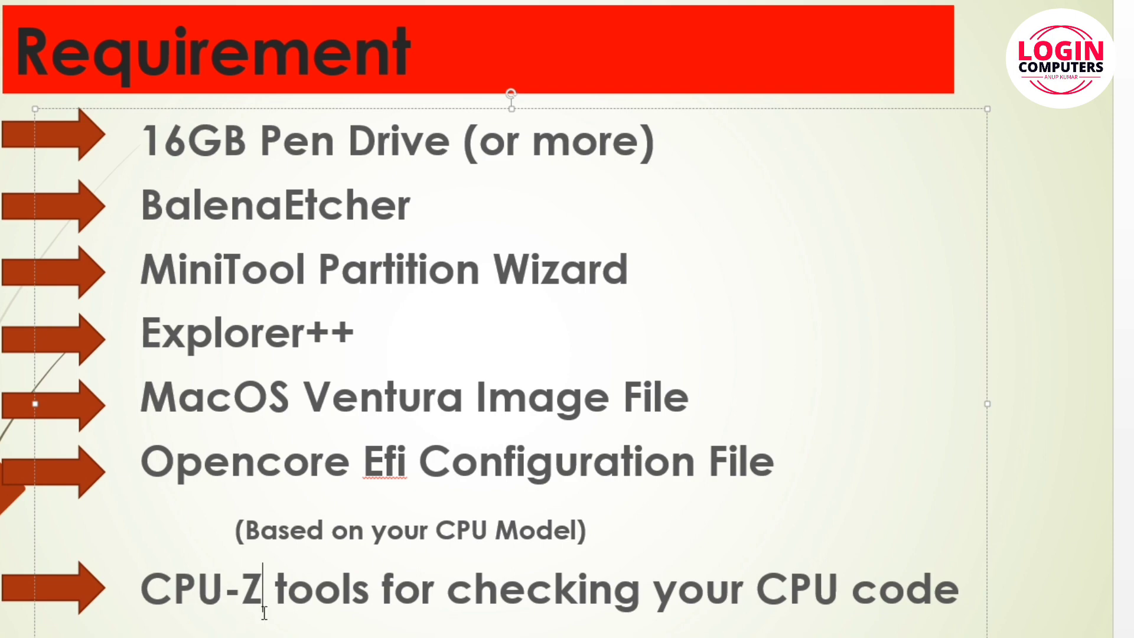
pyautogui.moveTo(263, 591); pyautogui.dragTo(138, 588)
pyautogui.click(826, 476)
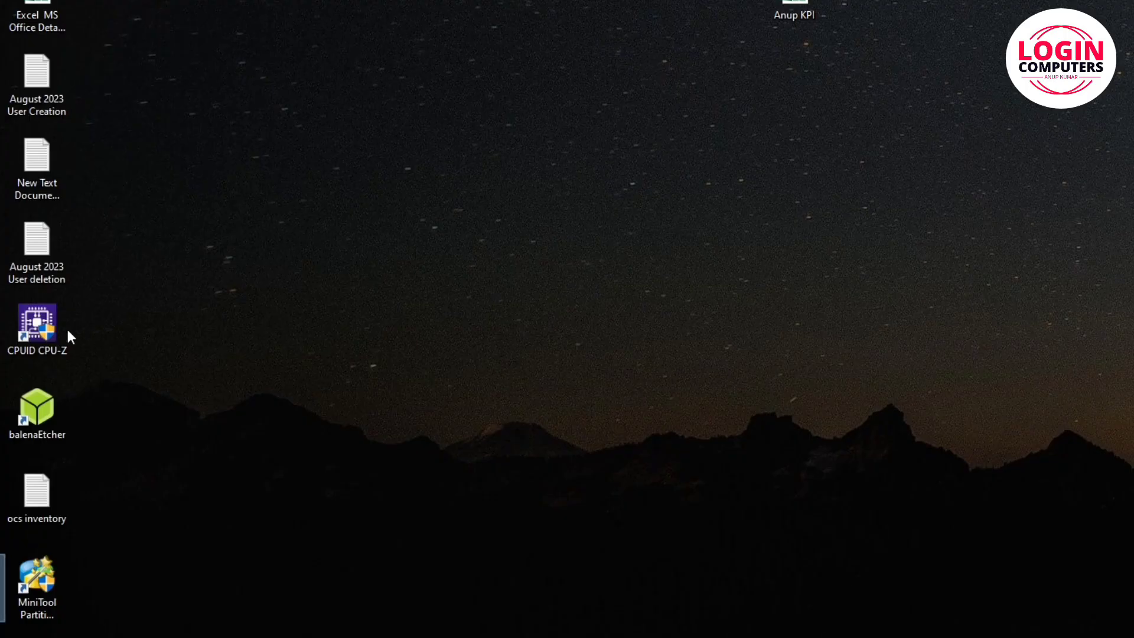
# - Open CPU-Z from the desktop, dismiss the update notice, and check the processor's code name
pyautogui.doubleClick(13, 329)
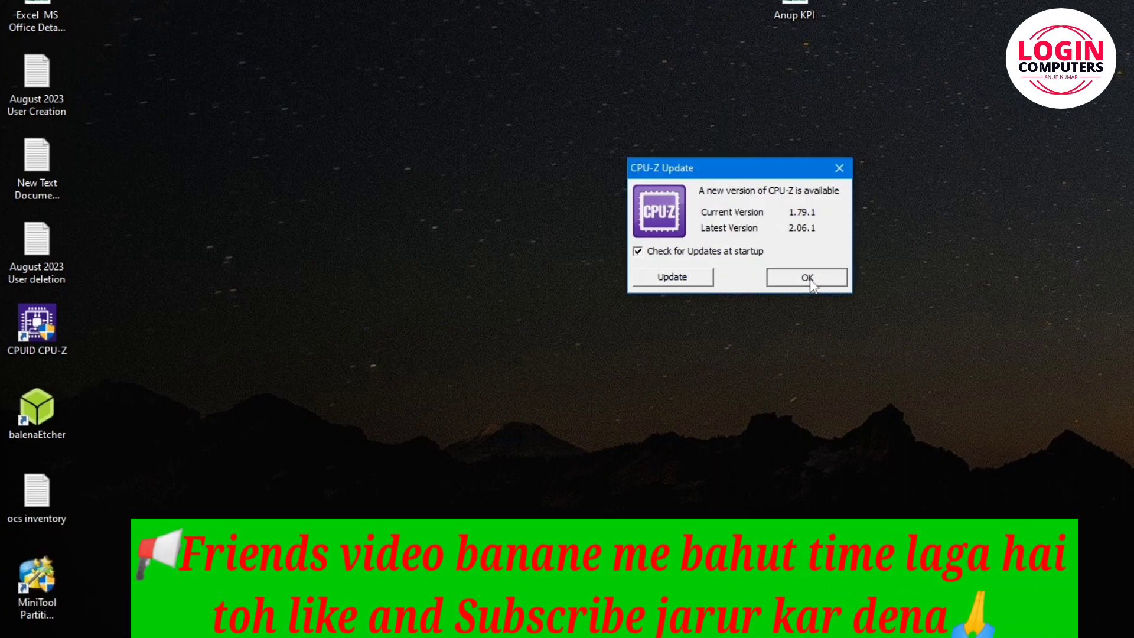
pyautogui.click(807, 276)
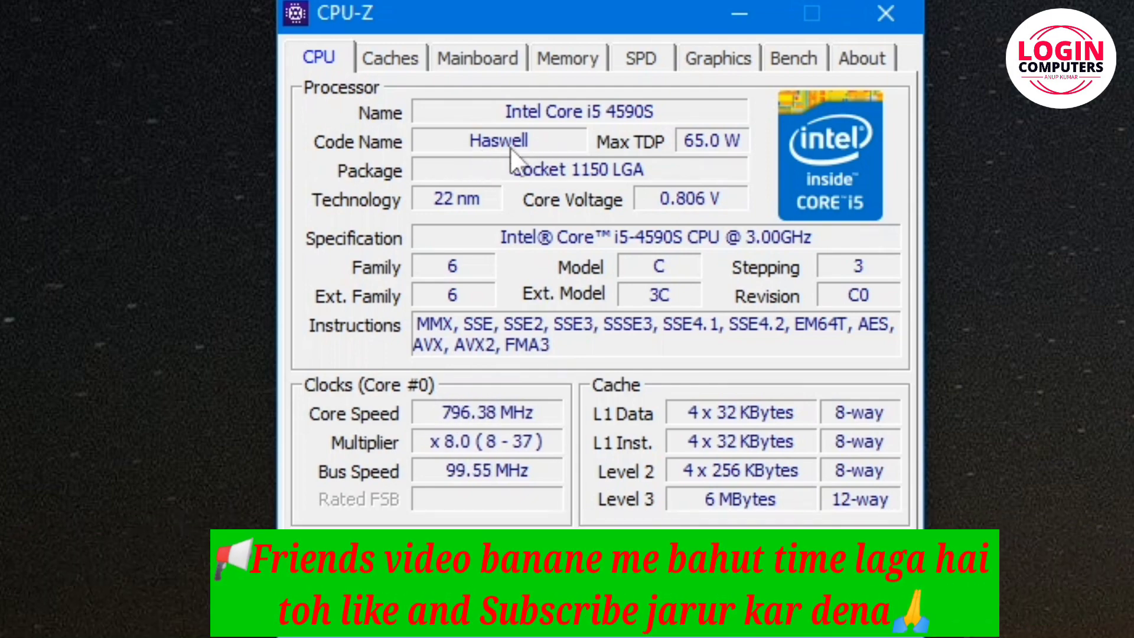
pyautogui.click(875, 19)
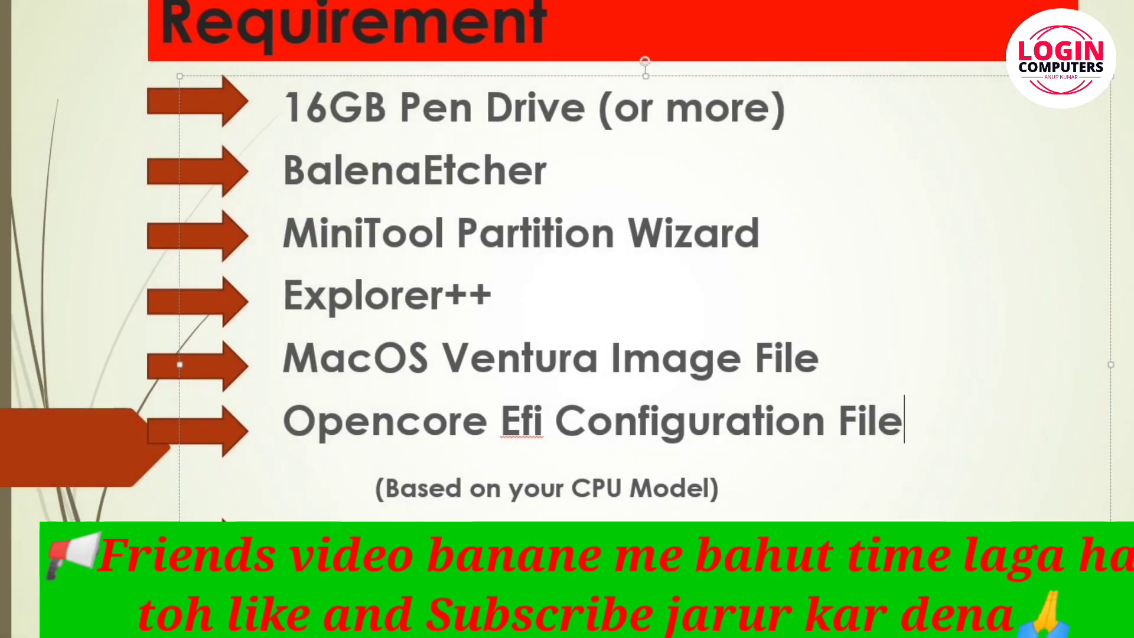
# - Highlight the "Opencore Efi Configuration File" requirement on the slide
pyautogui.moveTo(280, 427); pyautogui.dragTo(548, 424)
pyautogui.moveTo(924, 423); pyautogui.dragTo(347, 433)
pyautogui.tripleClick(347, 433)
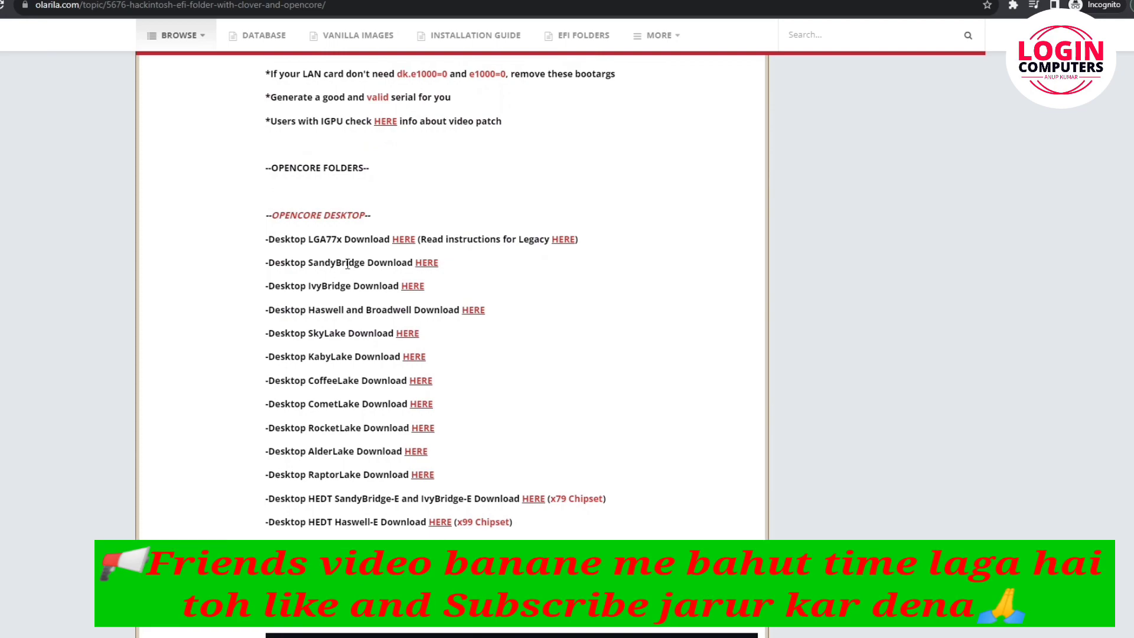
# - Examine the OpenCore Desktop download list on the olarila.com page for the EFI folder matching the Haswell processor
pyautogui.moveTo(279, 215); pyautogui.dragTo(450, 220)
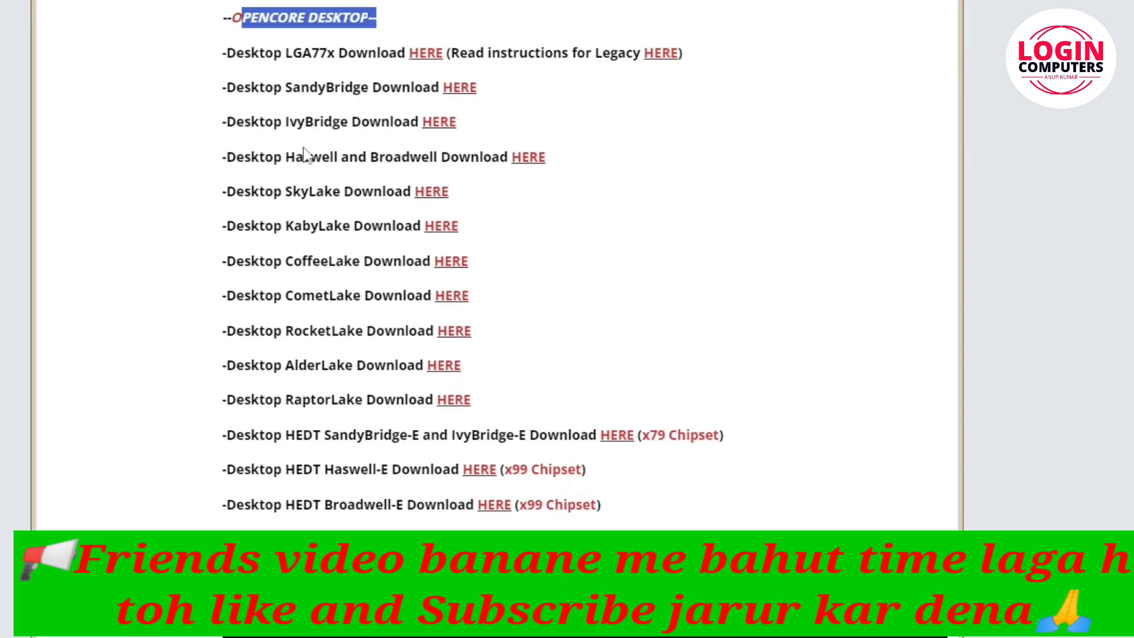
pyautogui.moveTo(289, 121); pyautogui.dragTo(340, 123)
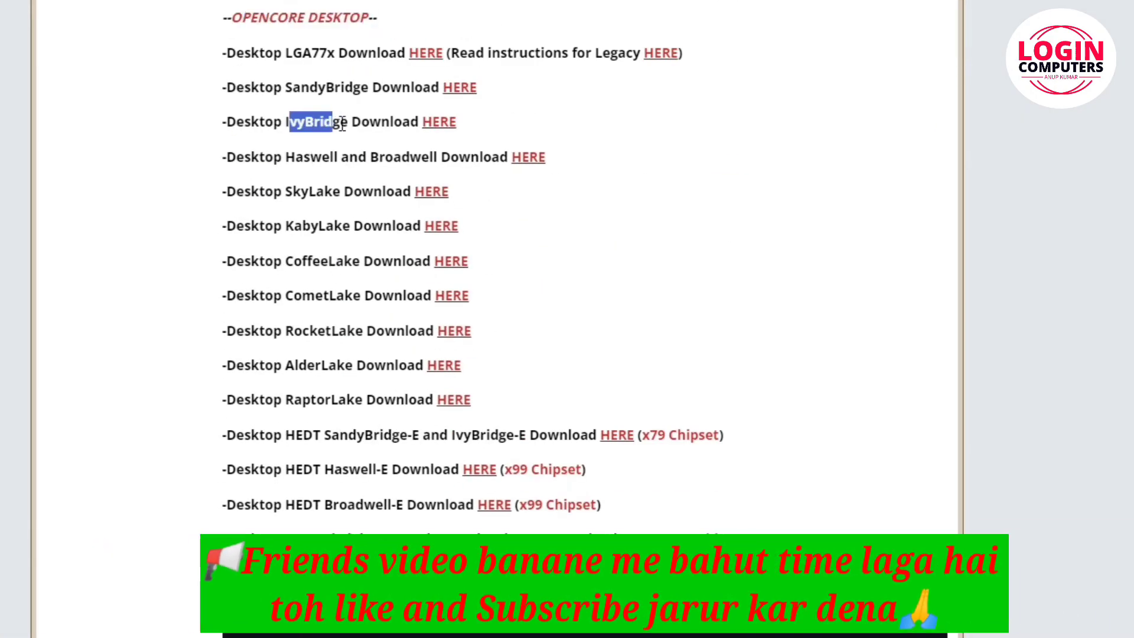
pyautogui.moveTo(292, 88); pyautogui.dragTo(362, 95)
pyautogui.moveTo(286, 156); pyautogui.dragTo(524, 152)
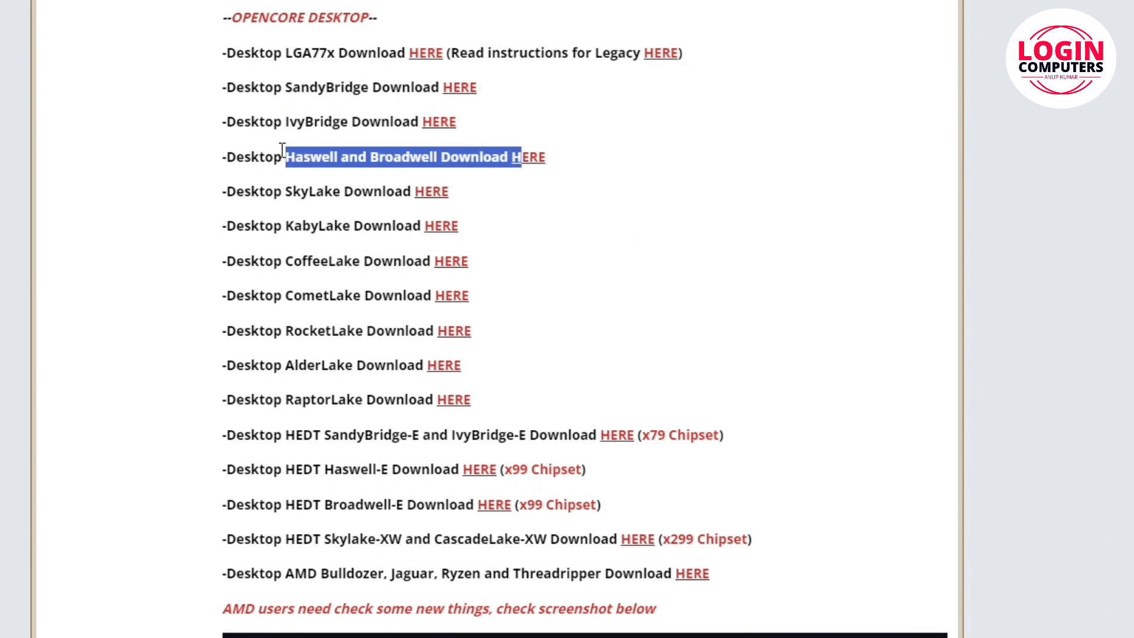
pyautogui.click(607, 192)
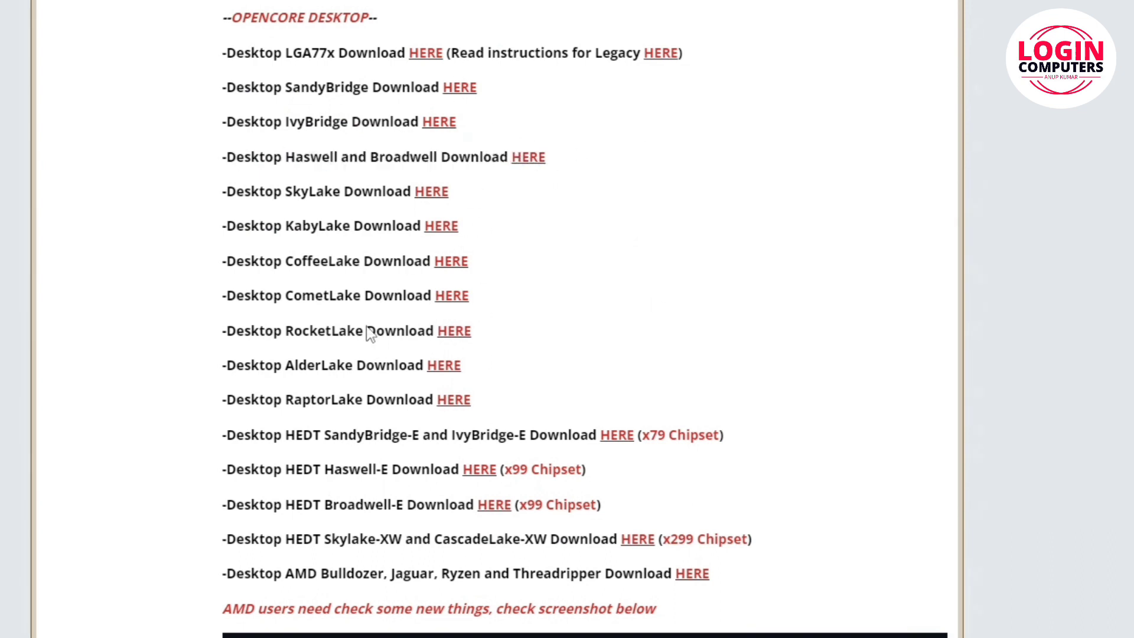
pyautogui.scroll(7, 393, 478)
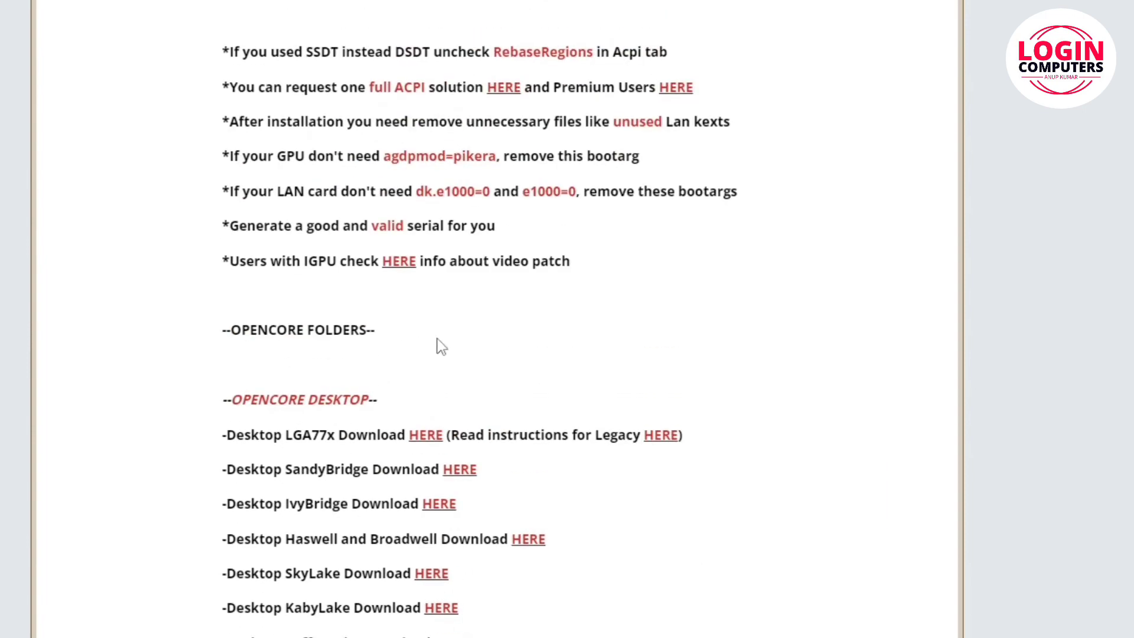
pyautogui.scroll(-6, 463, 316)
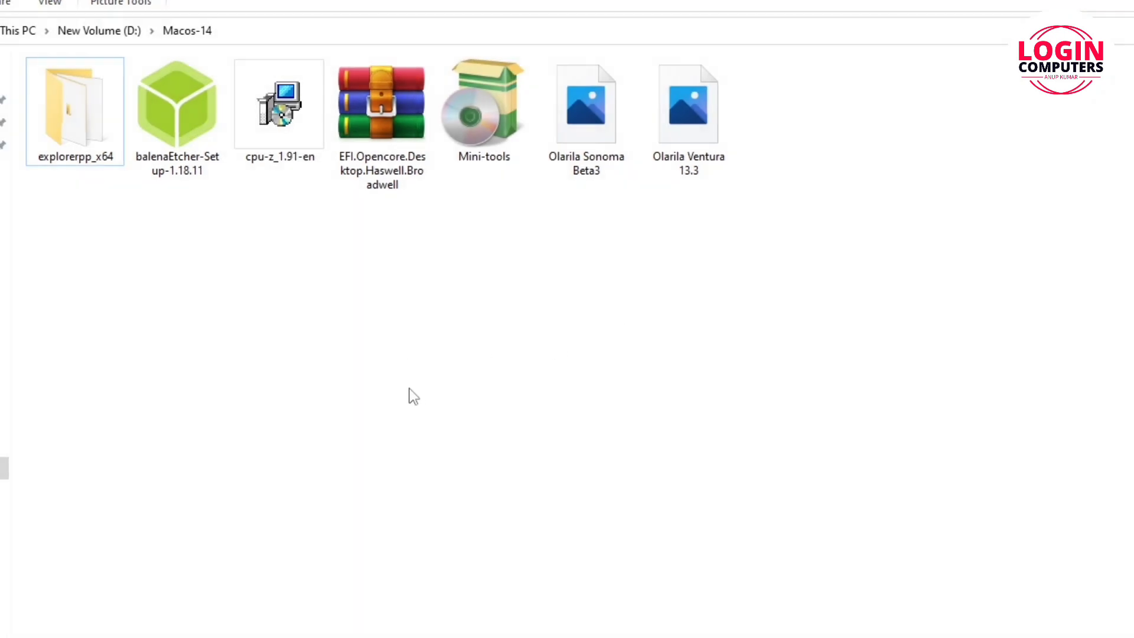
# - Flash the Olarila Ventura 13.3 image onto the hp v236w USB Device using balenaEtcher
pyautogui.click(174, 111)
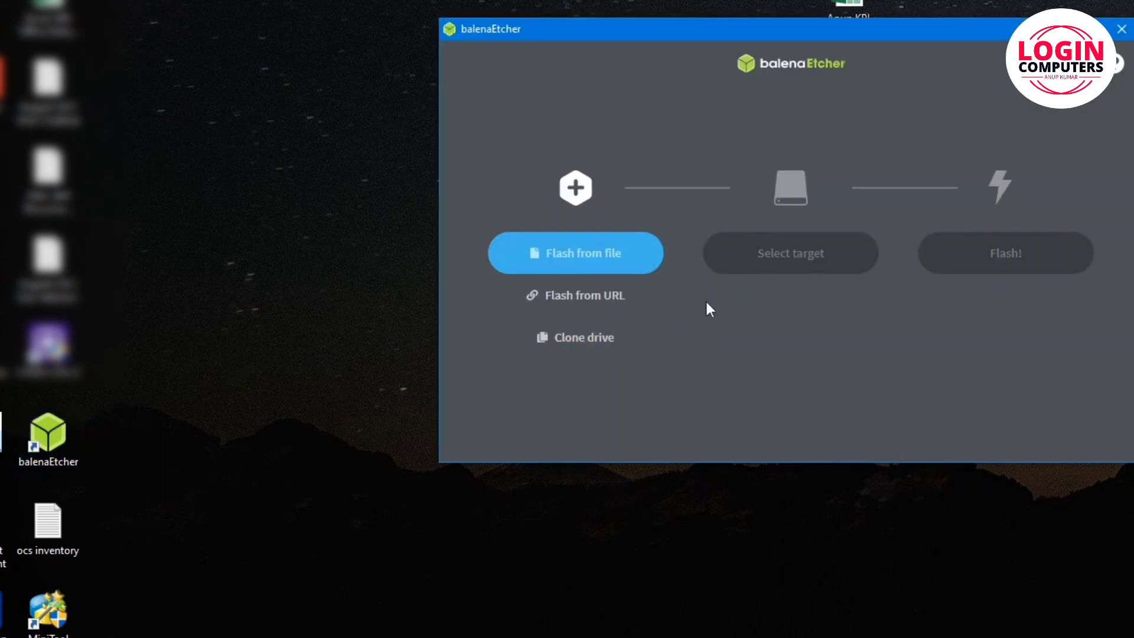
pyautogui.click(614, 257)
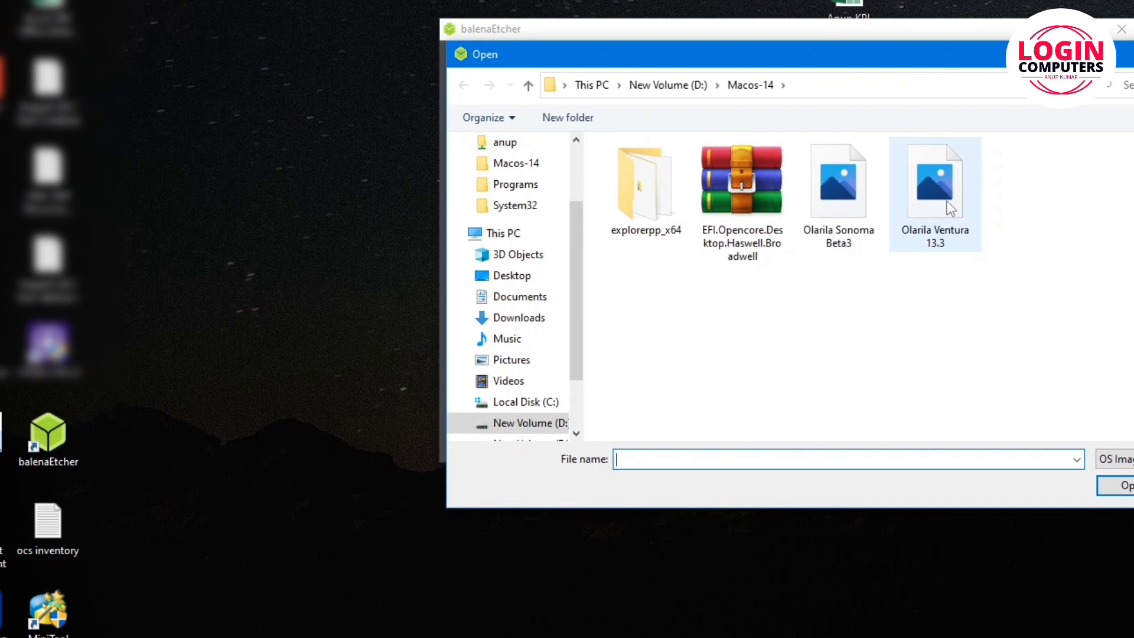
pyautogui.doubleClick(952, 208)
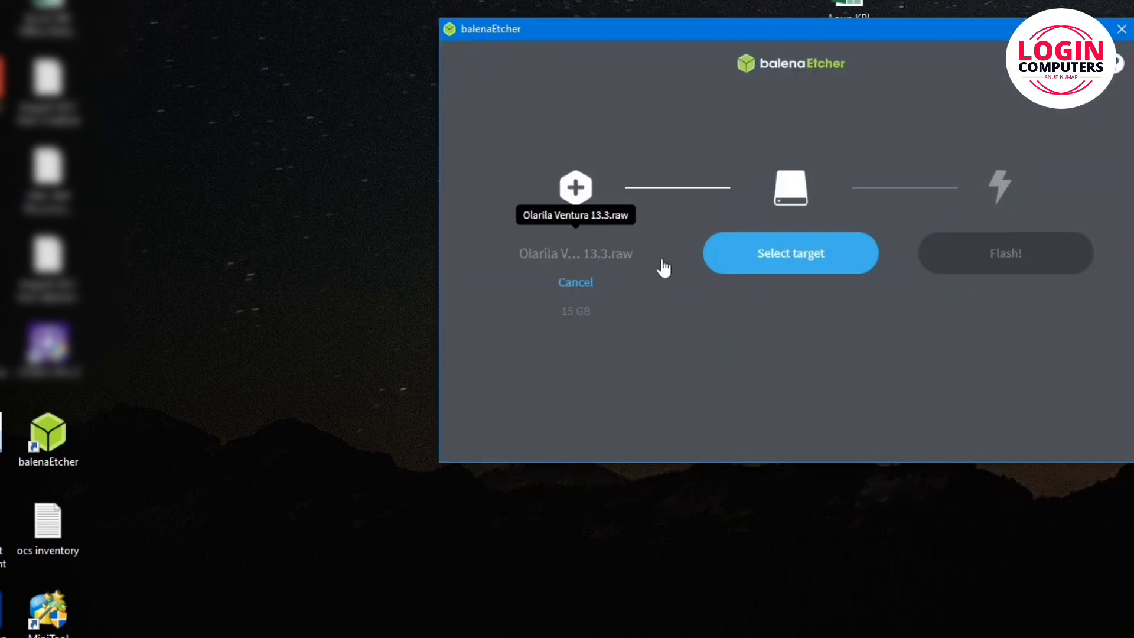
pyautogui.click(772, 256)
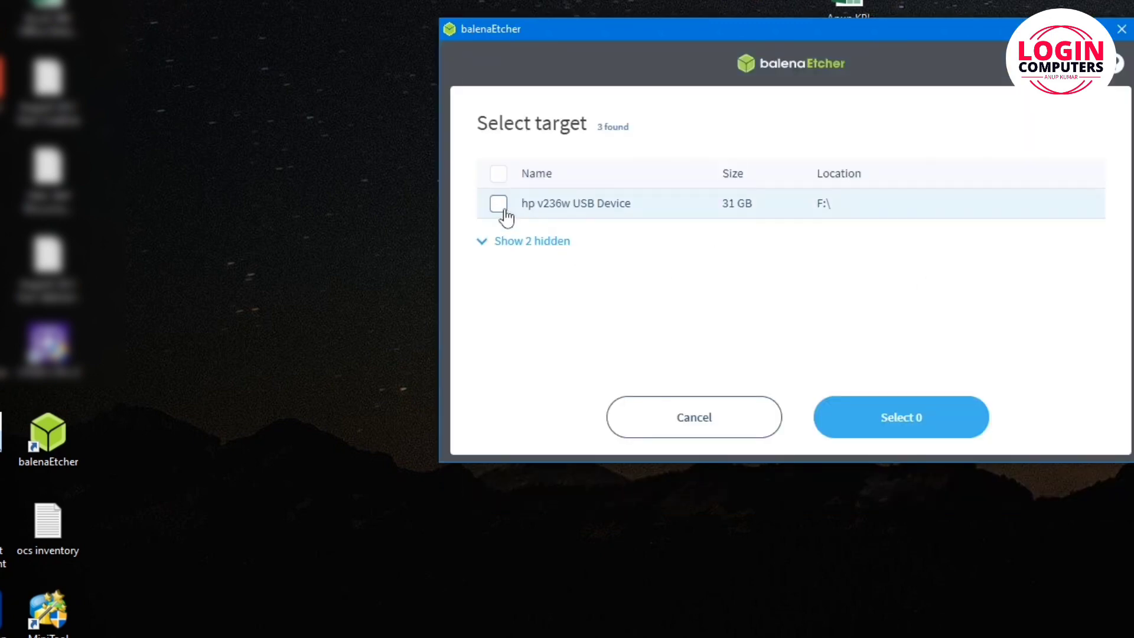
pyautogui.click(911, 414)
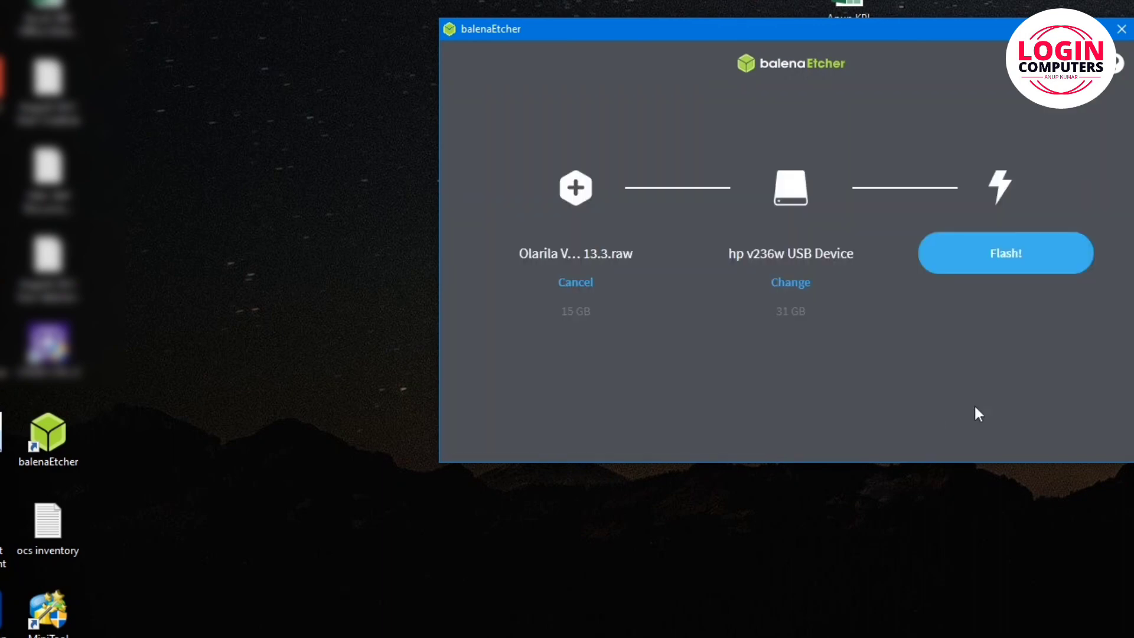
pyautogui.click(1025, 269)
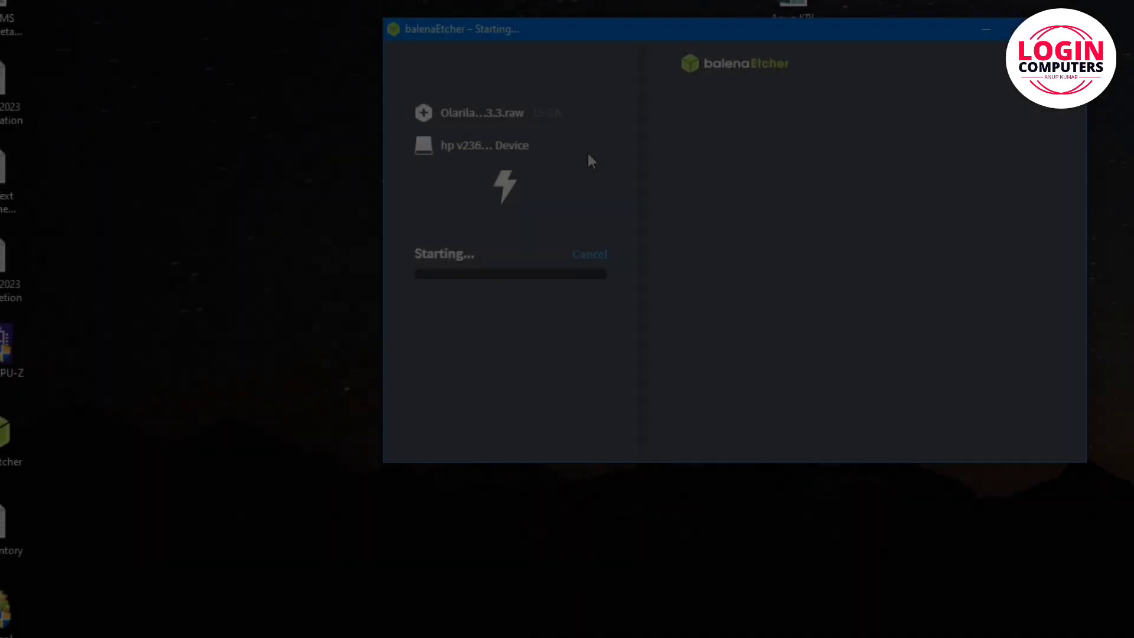
pyautogui.moveTo(838, 37); pyautogui.dragTo(851, 59)
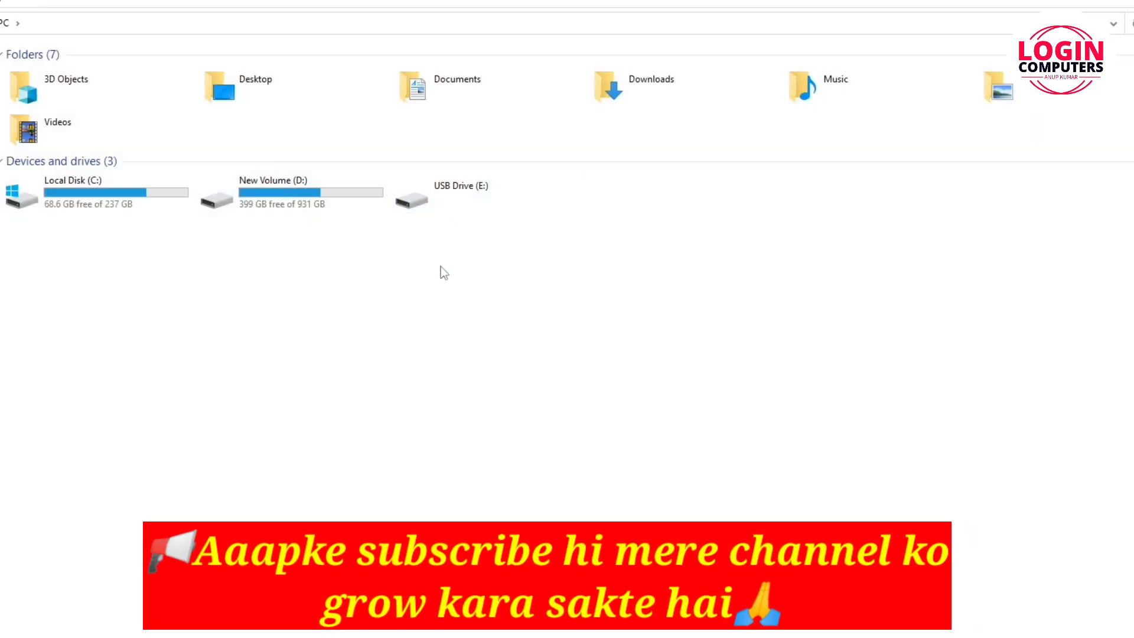
# - Check This PC for USB Drive (E:) and return to the desktop
pyautogui.rightClick(432, 269)
pyautogui.click(488, 328)
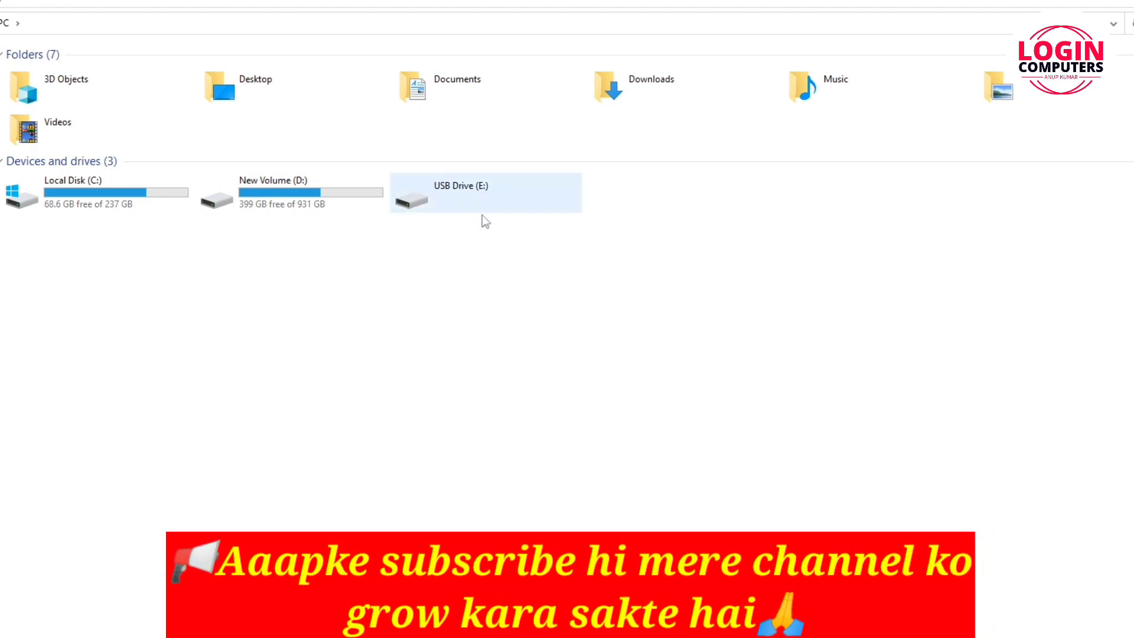
pyautogui.click(455, 210)
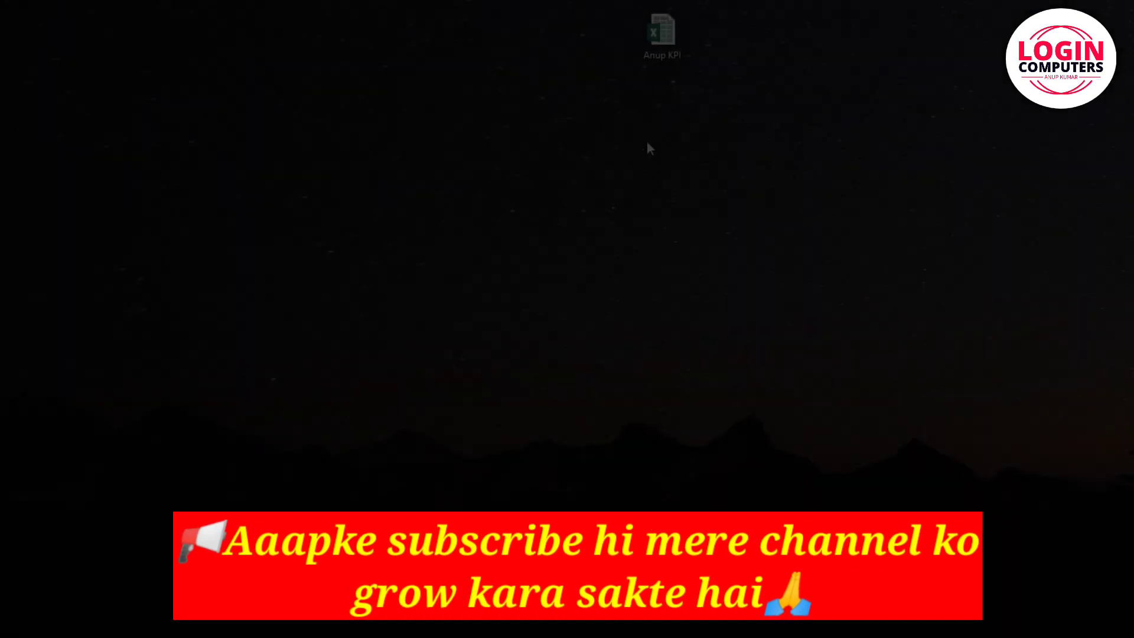
pyautogui.rightClick(715, 143)
pyautogui.click(774, 187)
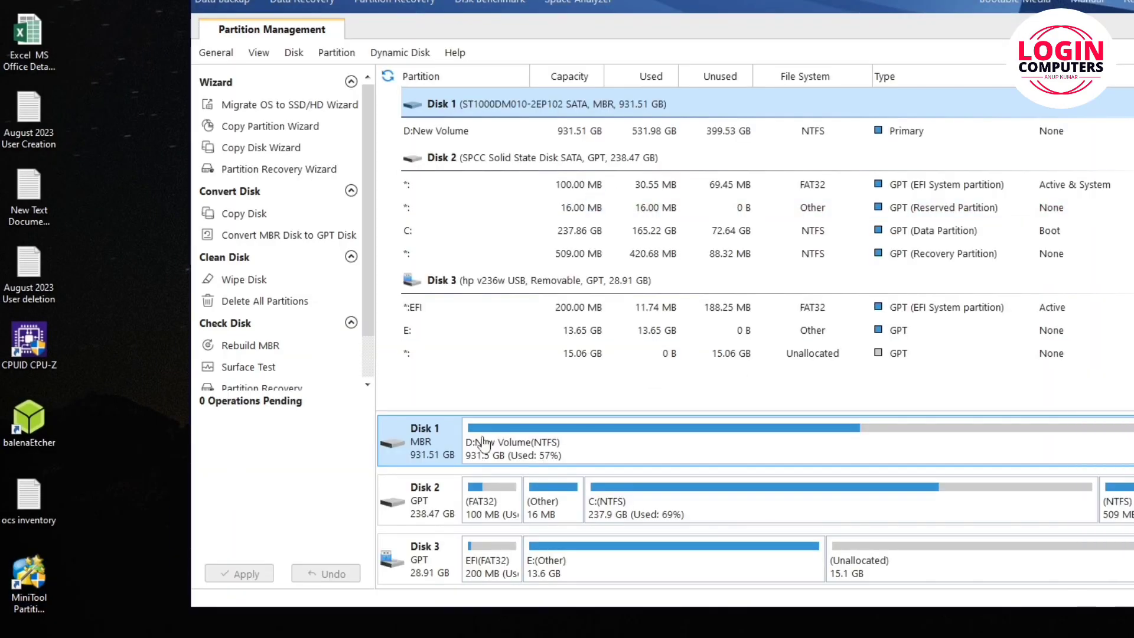
# - Change the drive letter of the 200 MB EFI partition on Disk 3 (hp v236w USB) to X:
pyautogui.click(433, 573)
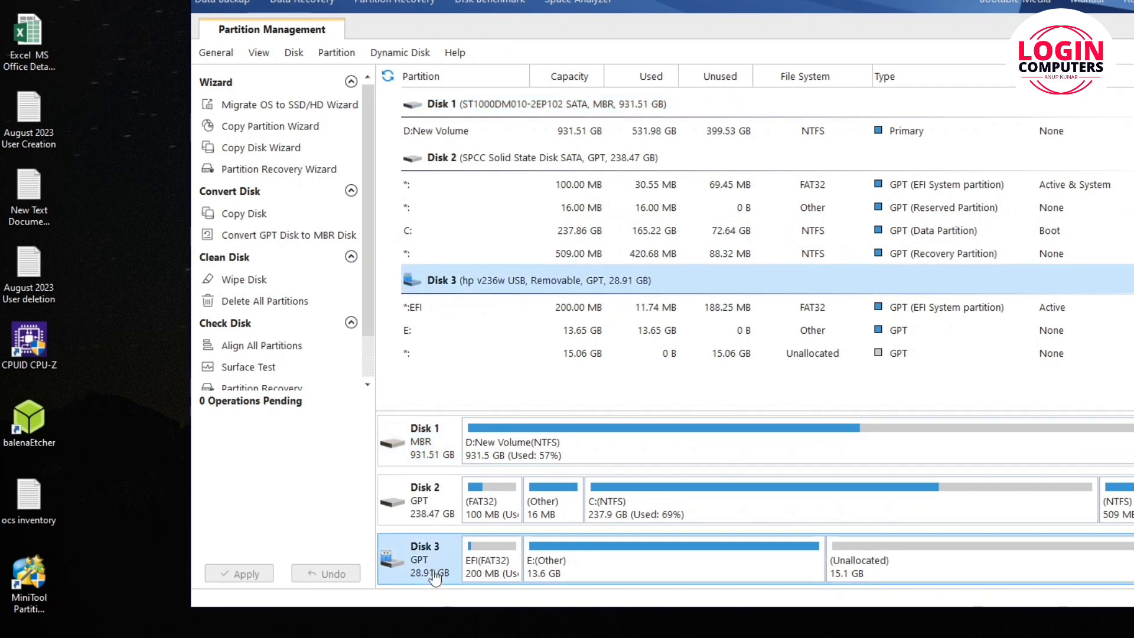
pyautogui.click(504, 574)
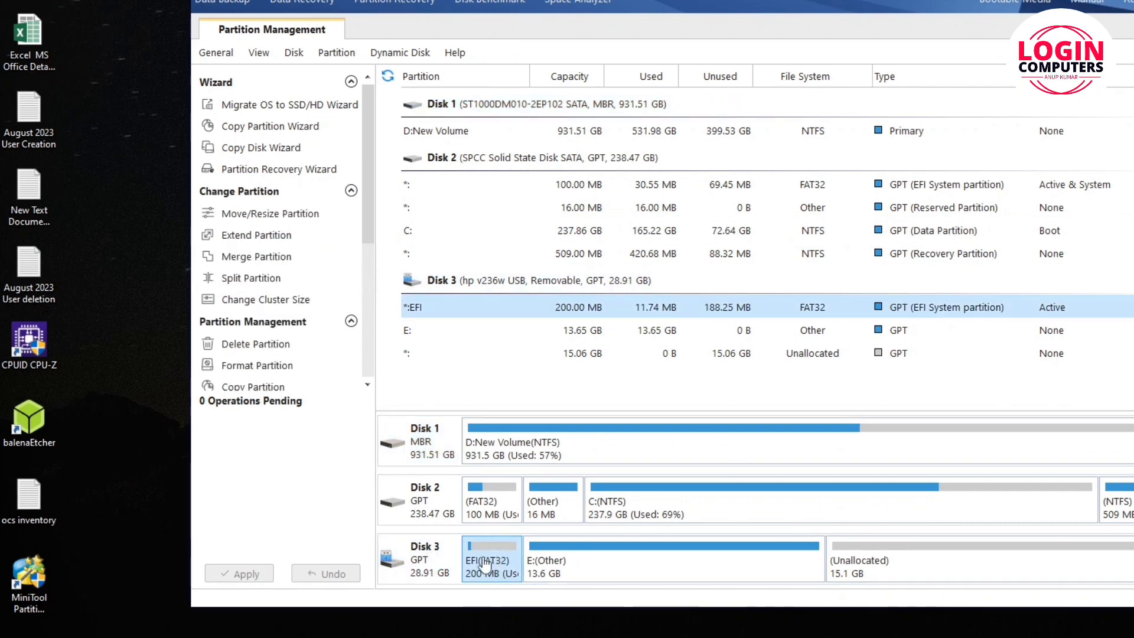
pyautogui.rightClick(483, 564)
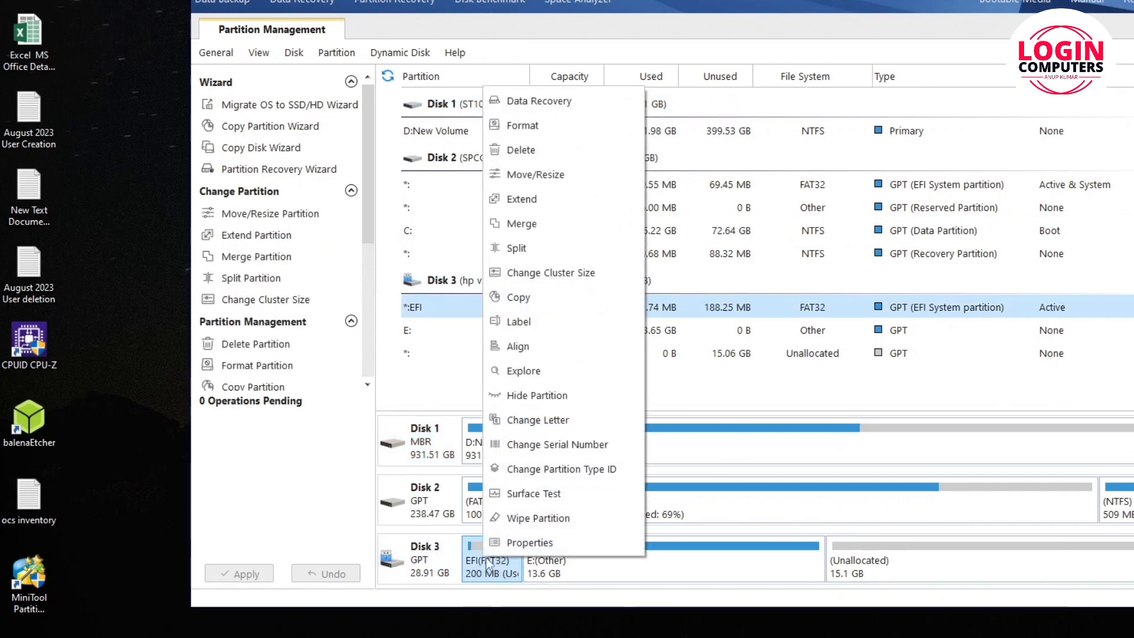
pyautogui.click(545, 421)
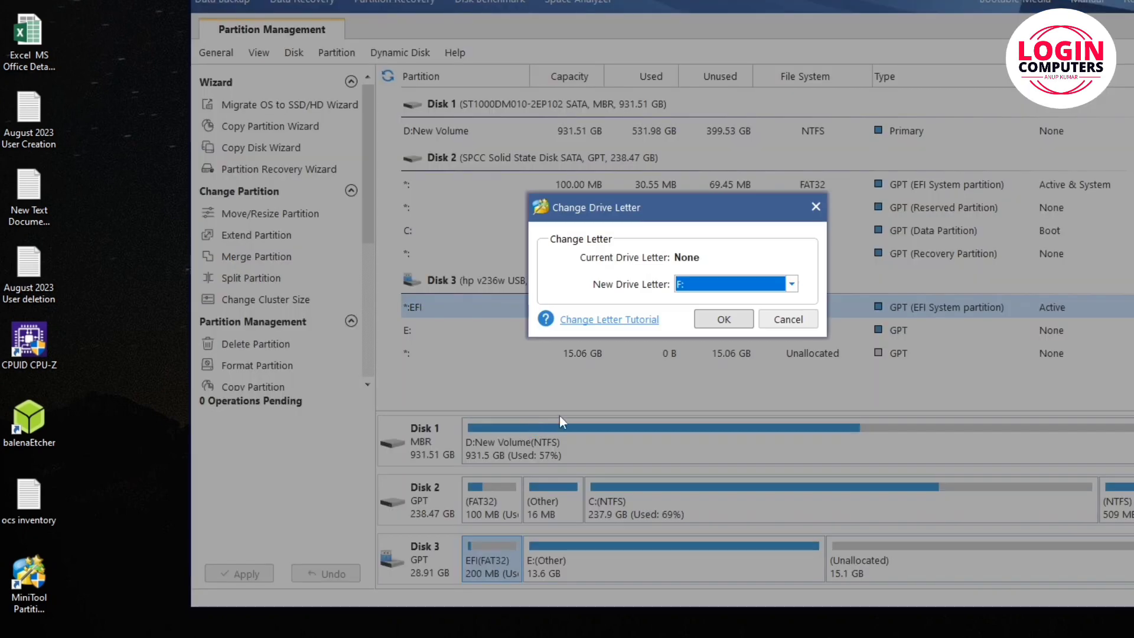
pyautogui.click(793, 284)
pyautogui.click(807, 321)
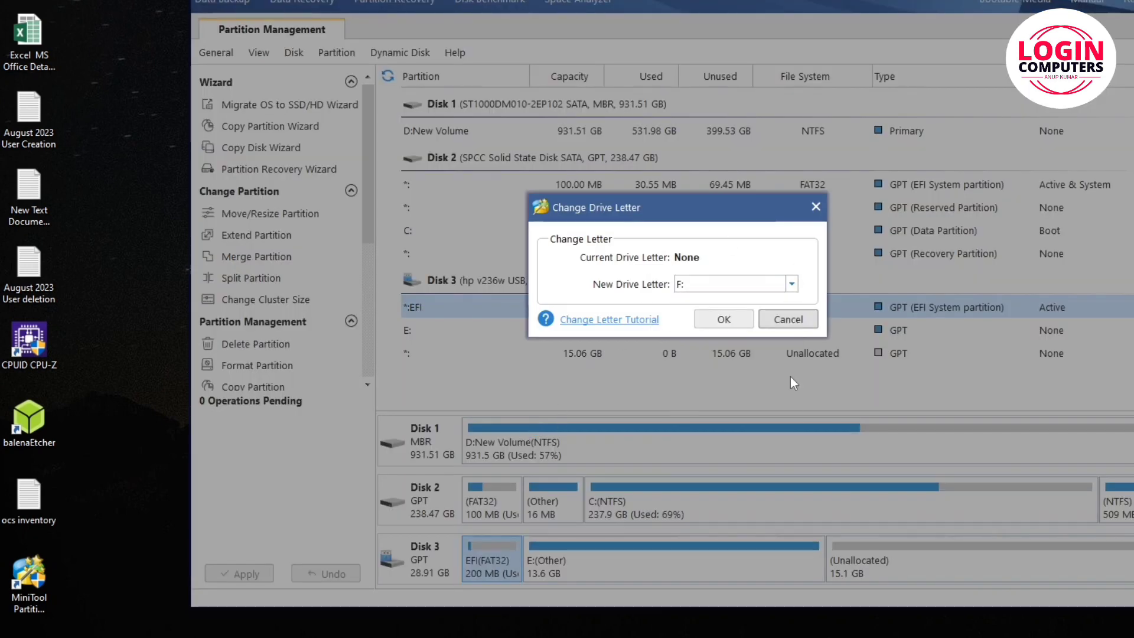
pyautogui.click(792, 284)
pyautogui.scroll(-4, 791, 357)
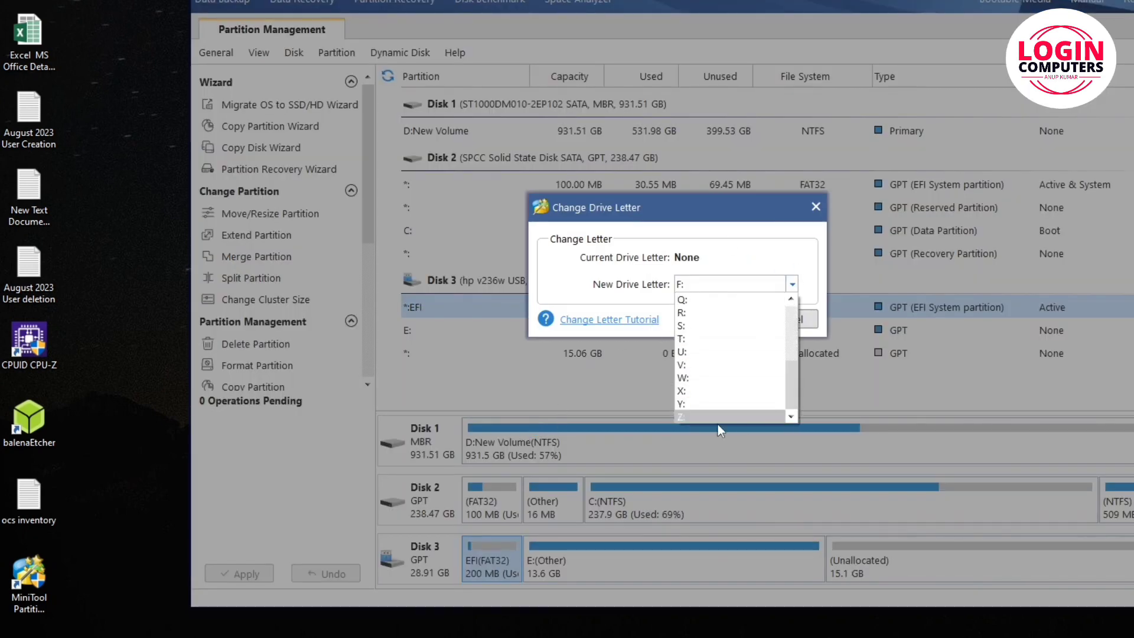
pyautogui.click(699, 391)
pyautogui.click(715, 325)
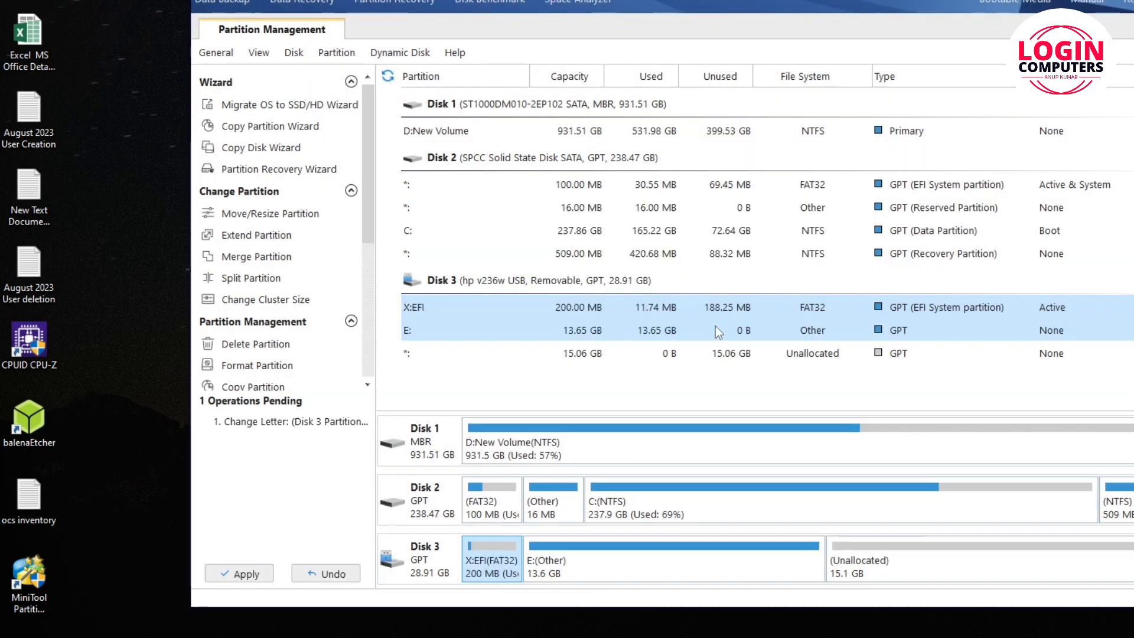
# - Apply the pending drive letter change to the USB disk and confirm it
pyautogui.click(237, 574)
pyautogui.click(638, 311)
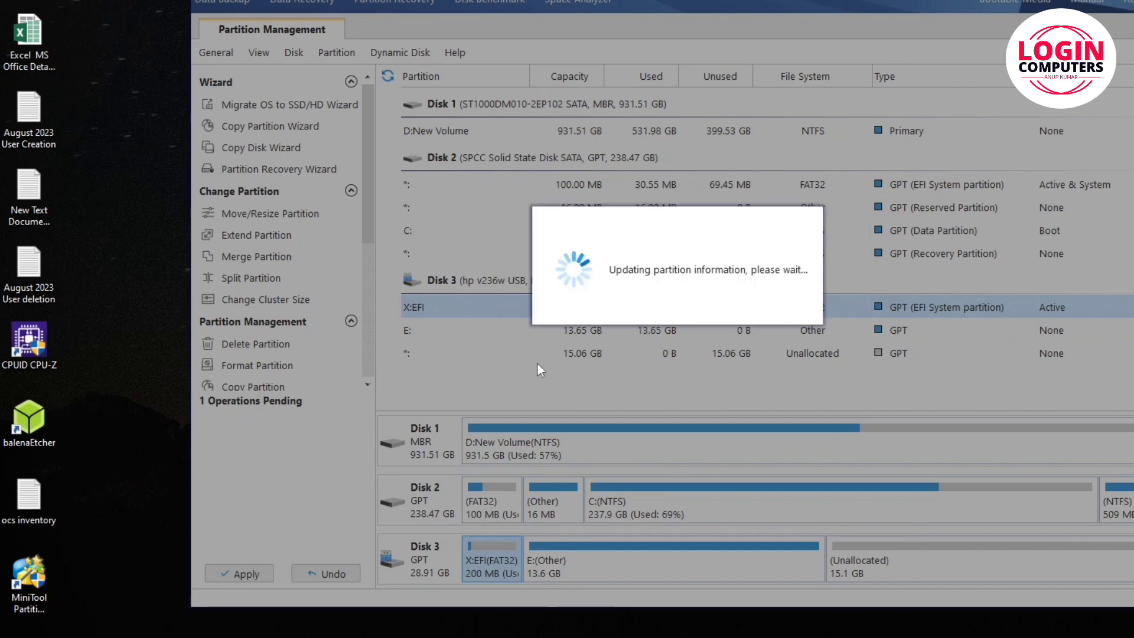
pyautogui.click(690, 299)
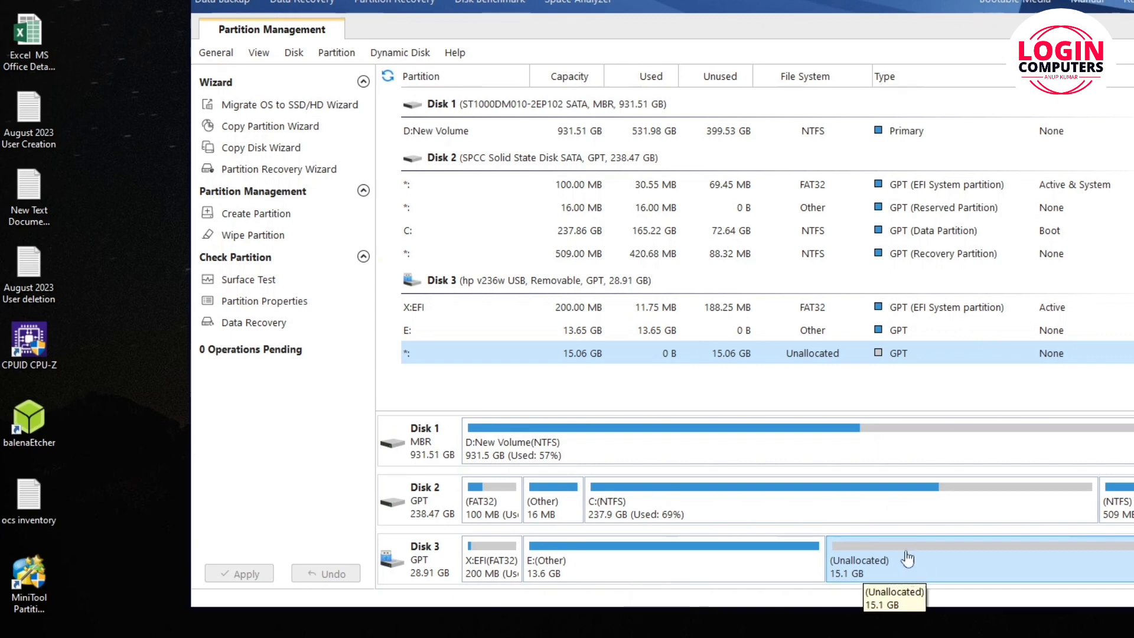
# - Try to open the EFI (X:) drive from This PC, declining the permission request
pyautogui.click(656, 302)
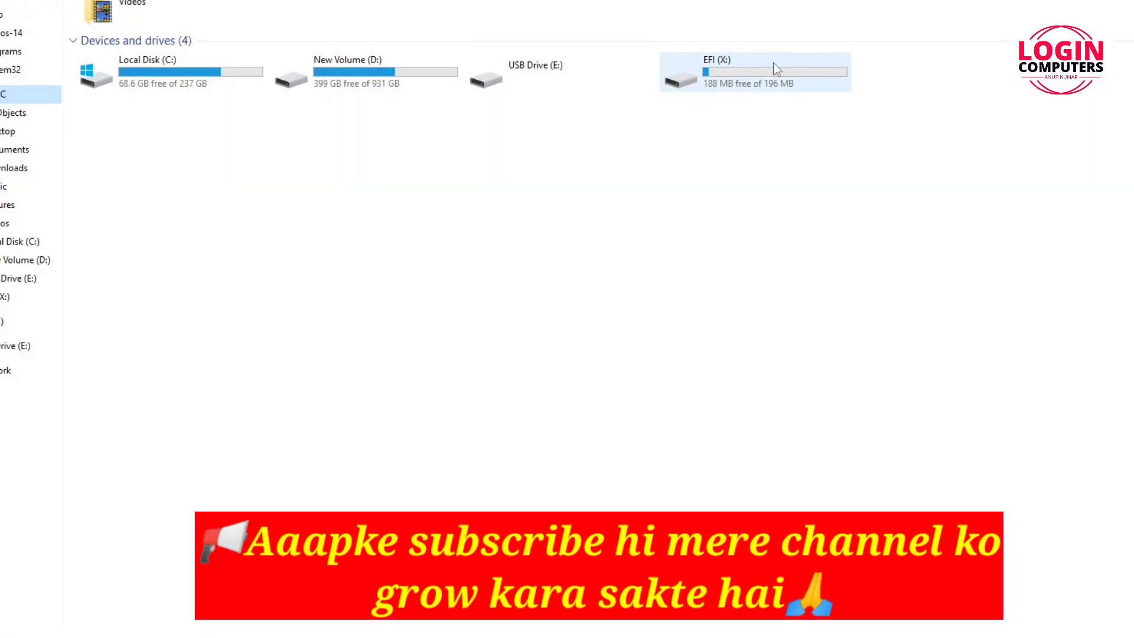
pyautogui.doubleClick(757, 84)
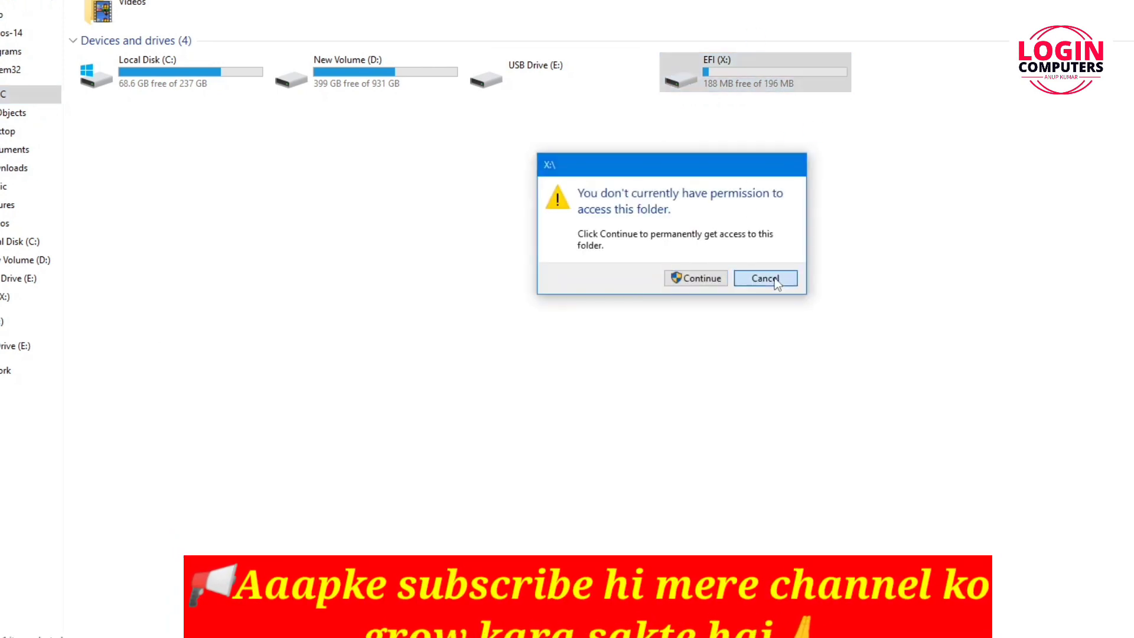
pyautogui.click(764, 279)
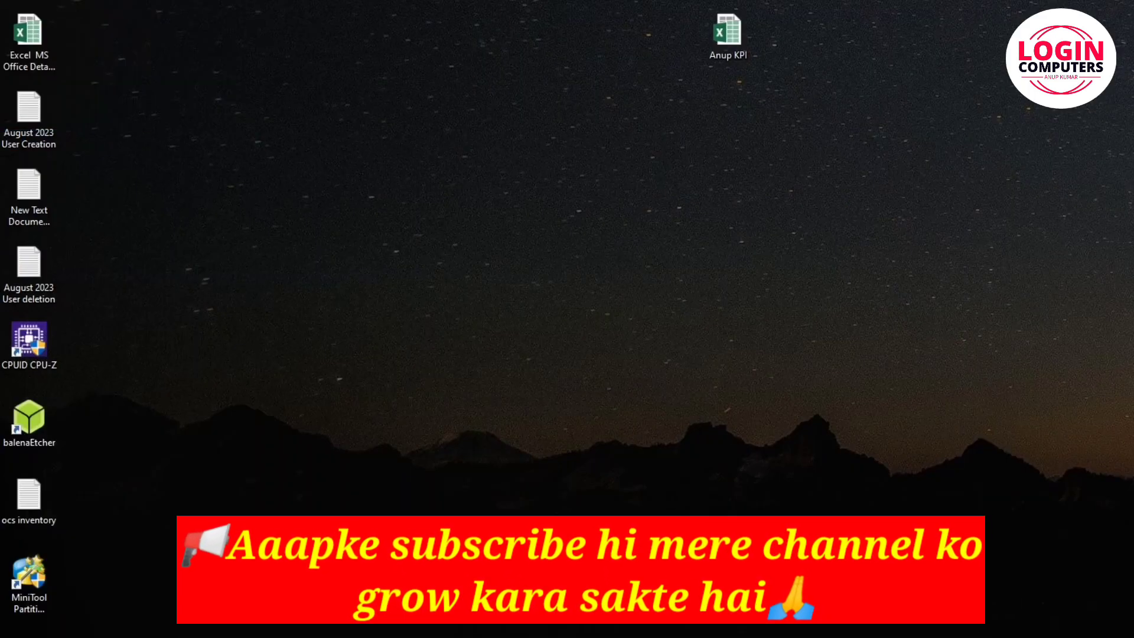
# - Run Explorer++ as administrator from the explorerpp_x64 folder inside Macos-14 on New Volume (D:)
pyautogui.moveTo(189, 636)
pyautogui.click(174, 600)
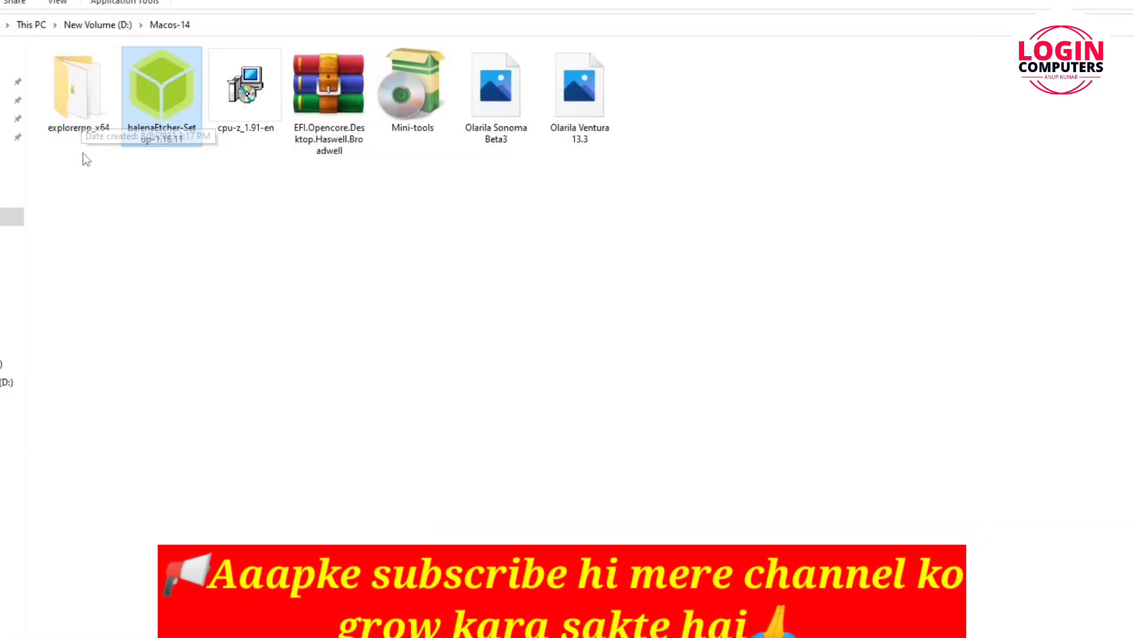
pyautogui.click(76, 109)
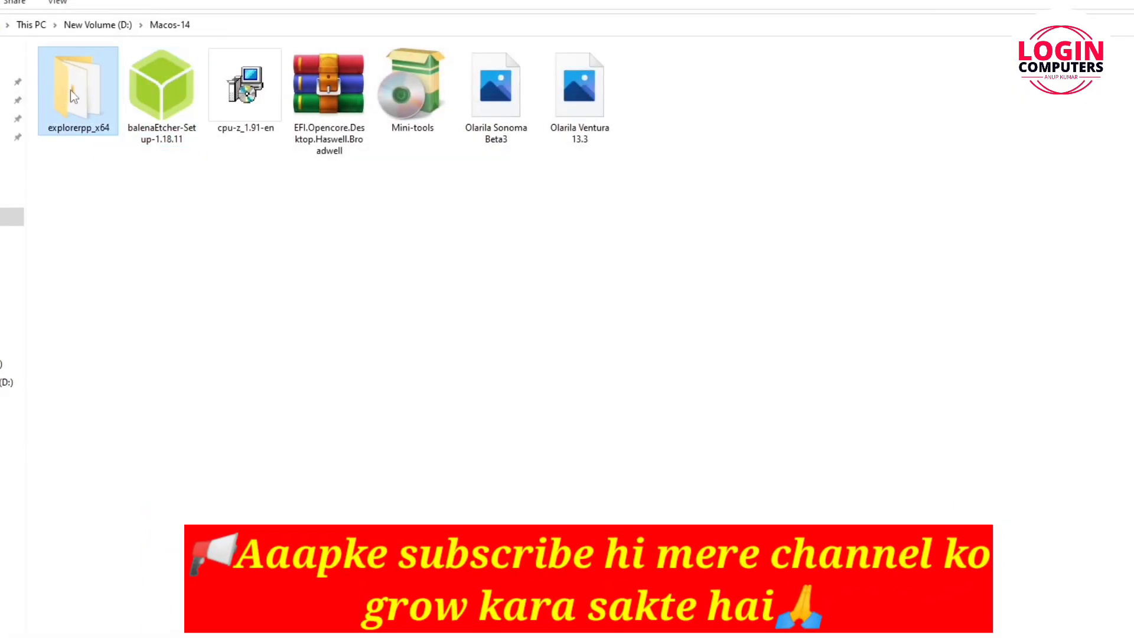
pyautogui.rightClick(73, 93)
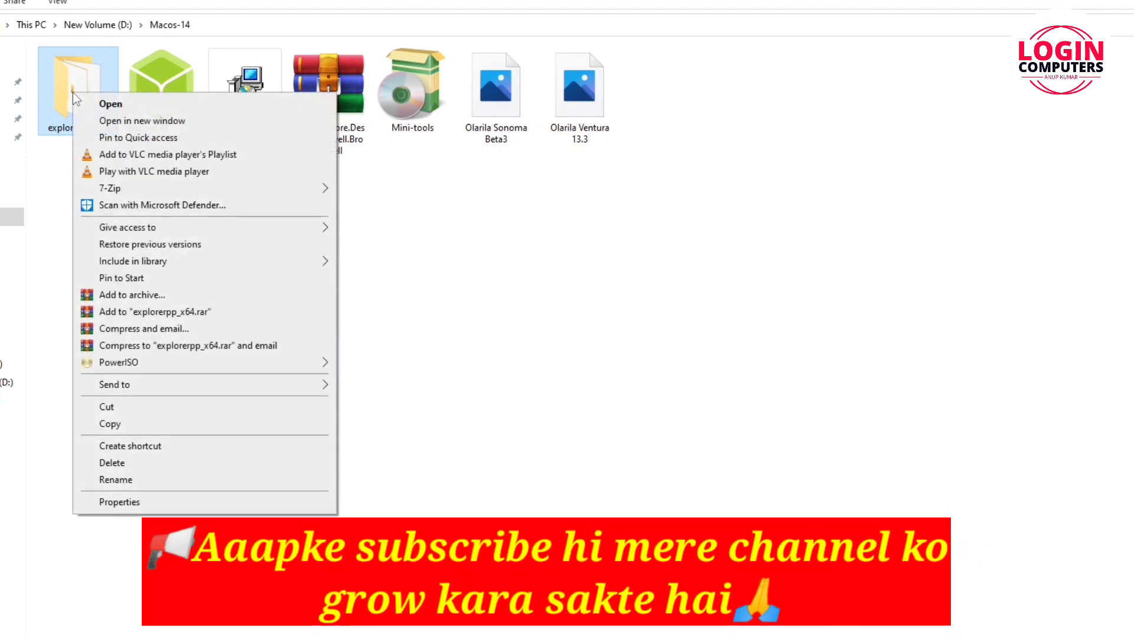
pyautogui.click(111, 104)
pyautogui.doubleClick(57, 90)
pyautogui.rightClick(57, 89)
pyautogui.click(118, 114)
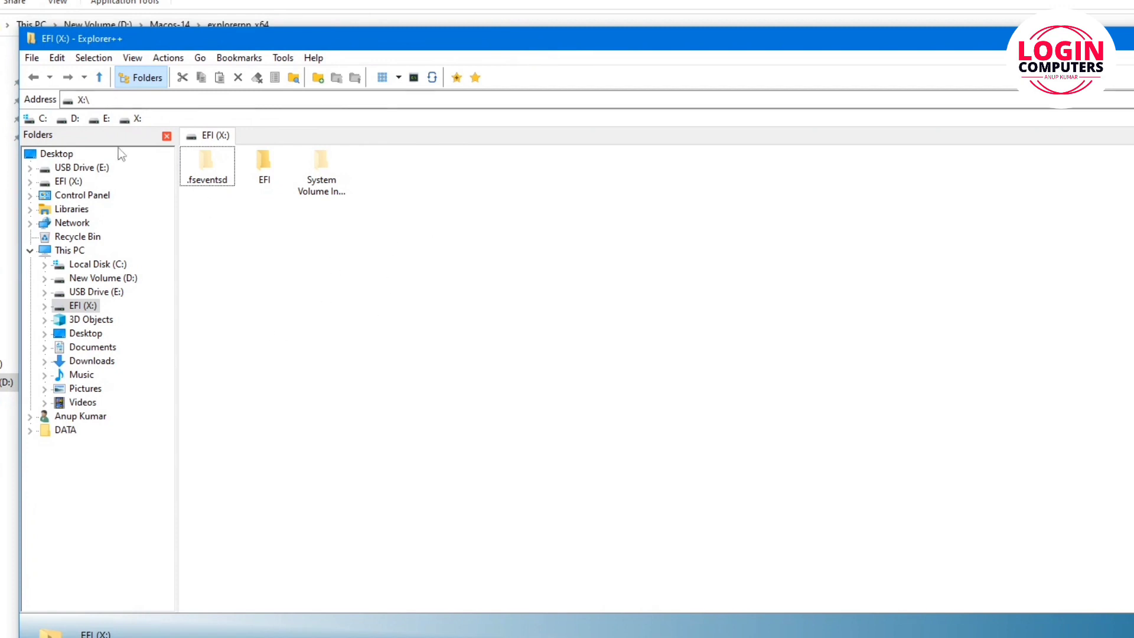
# - Permanently delete the .fseventsd, EFI and System Volume Information folders from EFI (X:) in Explorer++
pyautogui.moveTo(487, 47); pyautogui.dragTo(458, 66)
pyautogui.rightClick(232, 261)
pyautogui.click(278, 322)
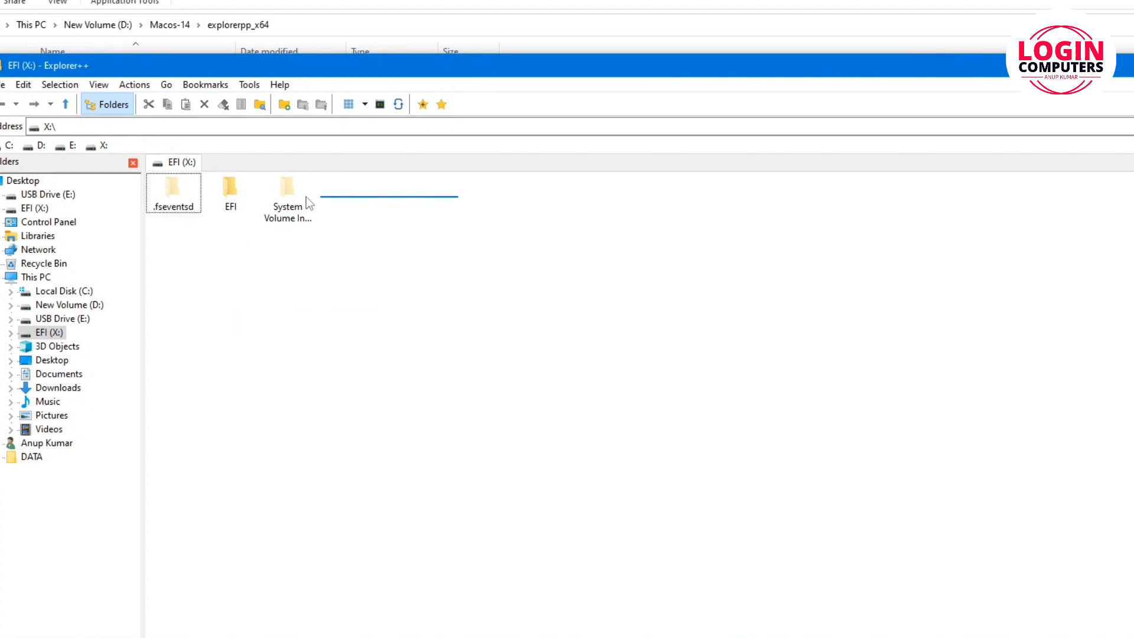
pyautogui.moveTo(329, 203); pyautogui.dragTo(167, 199)
pyautogui.rightClick(166, 193)
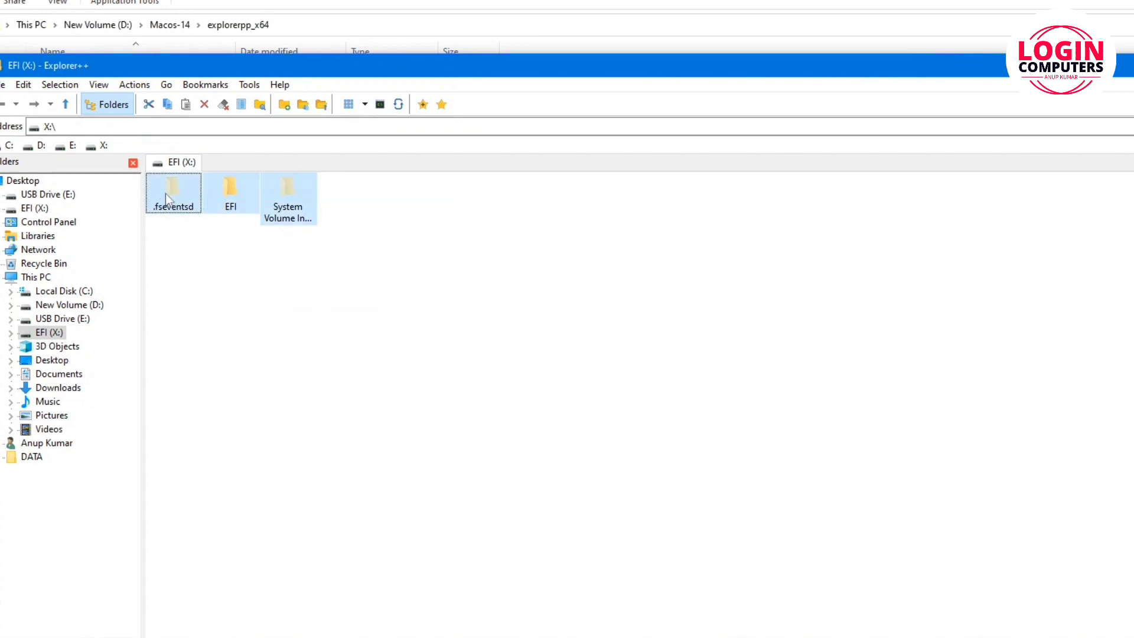
pyautogui.click(202, 472)
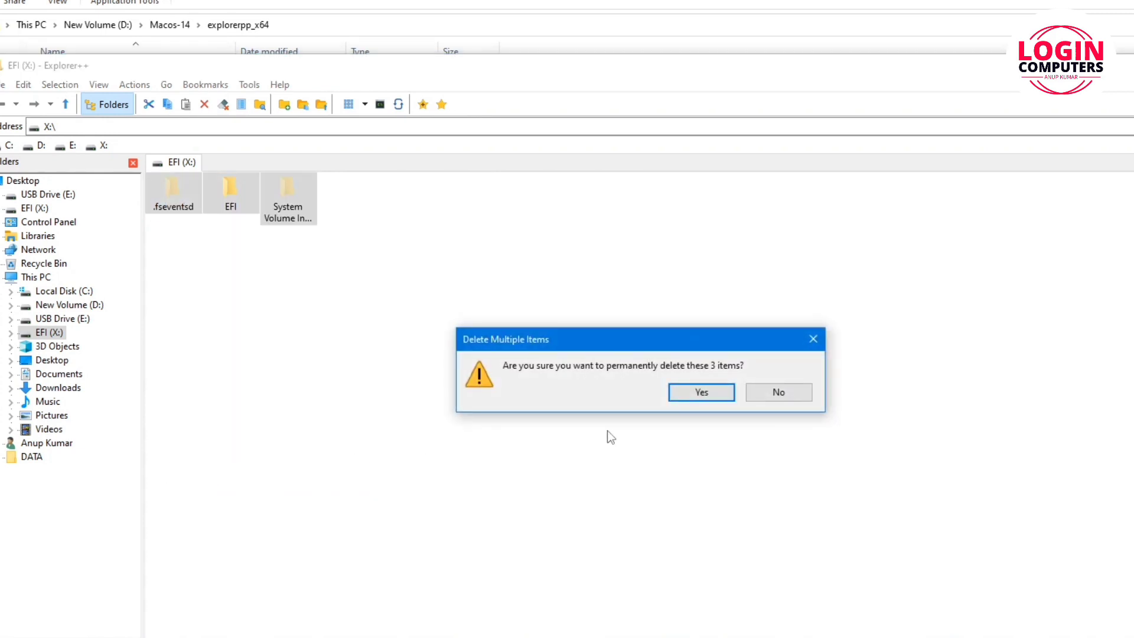
pyautogui.click(697, 392)
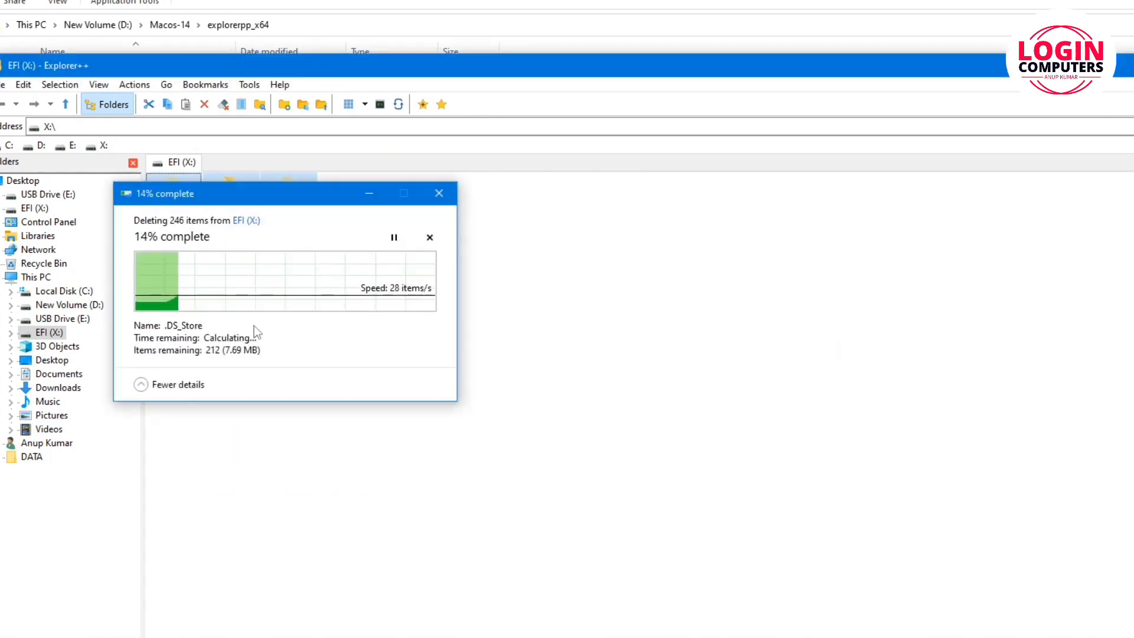
pyautogui.moveTo(229, 204); pyautogui.dragTo(418, 220)
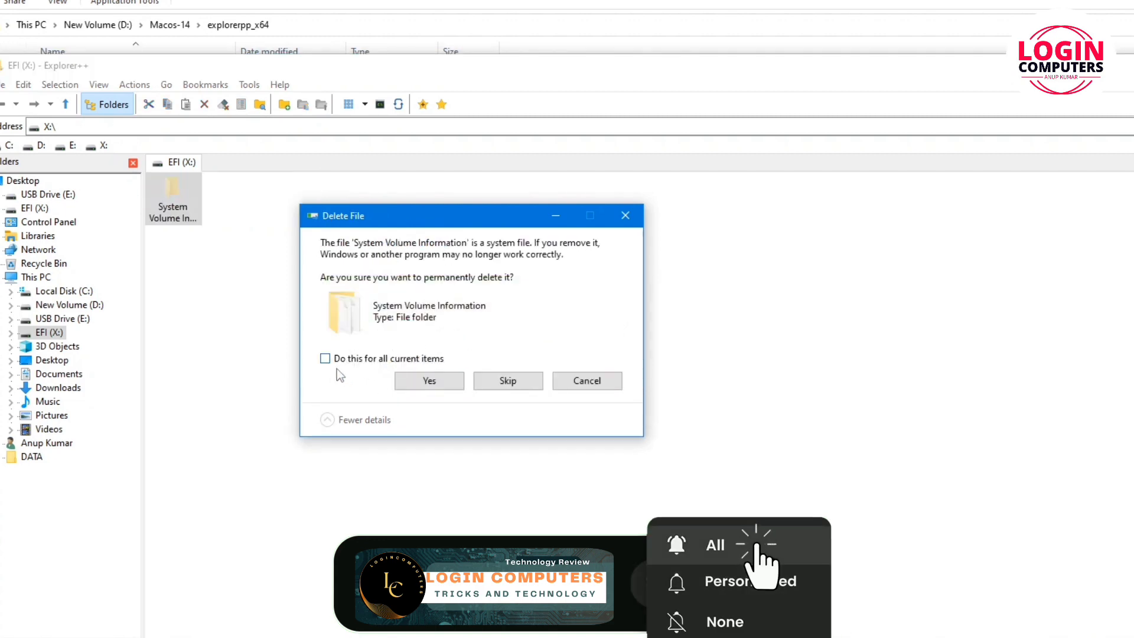
pyautogui.click(434, 383)
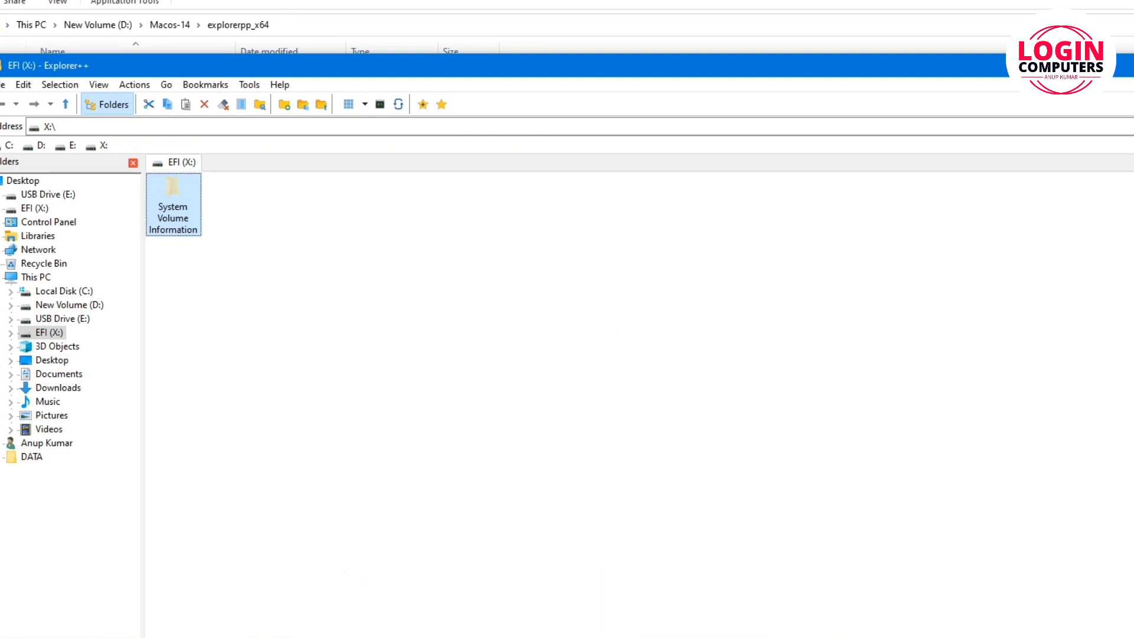
# - Extract the EFI.Opencore.Desktop.Haswell.Broadwell archive in Macos-14 into a folder of the same name
pyautogui.press('super')
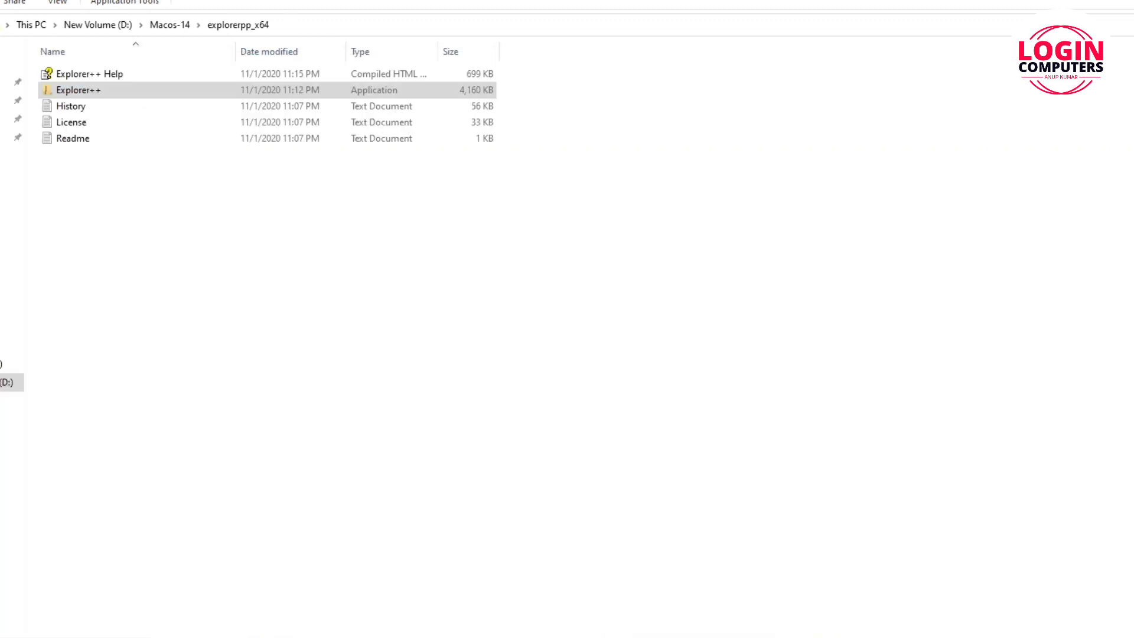
pyautogui.hotkey('alt', 'Left')
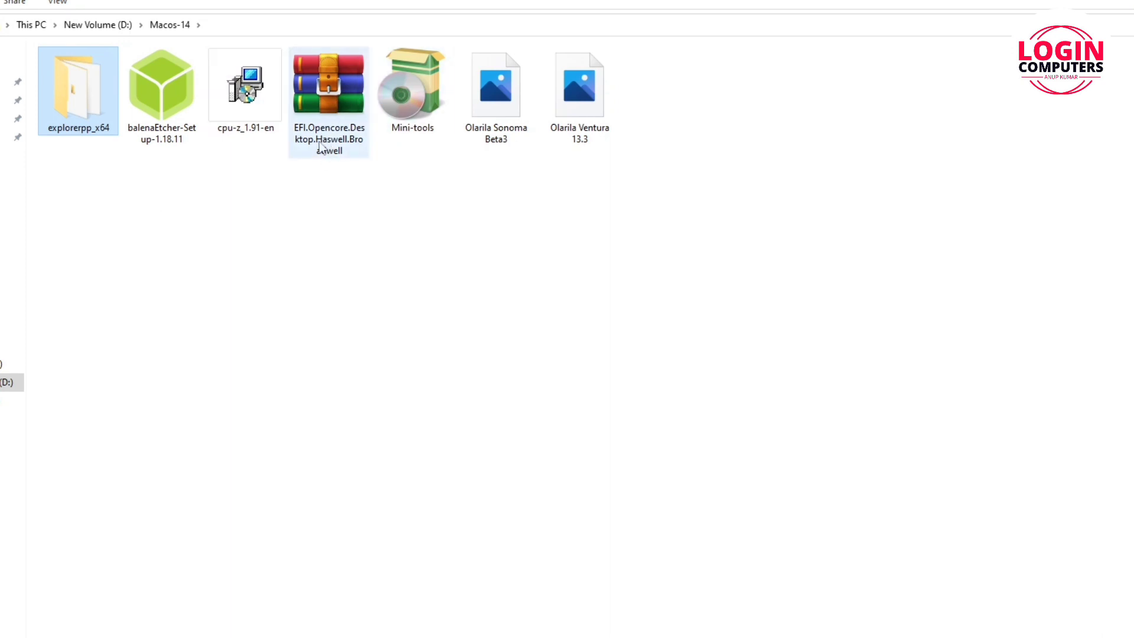
pyautogui.click(329, 95)
pyautogui.rightClick(334, 122)
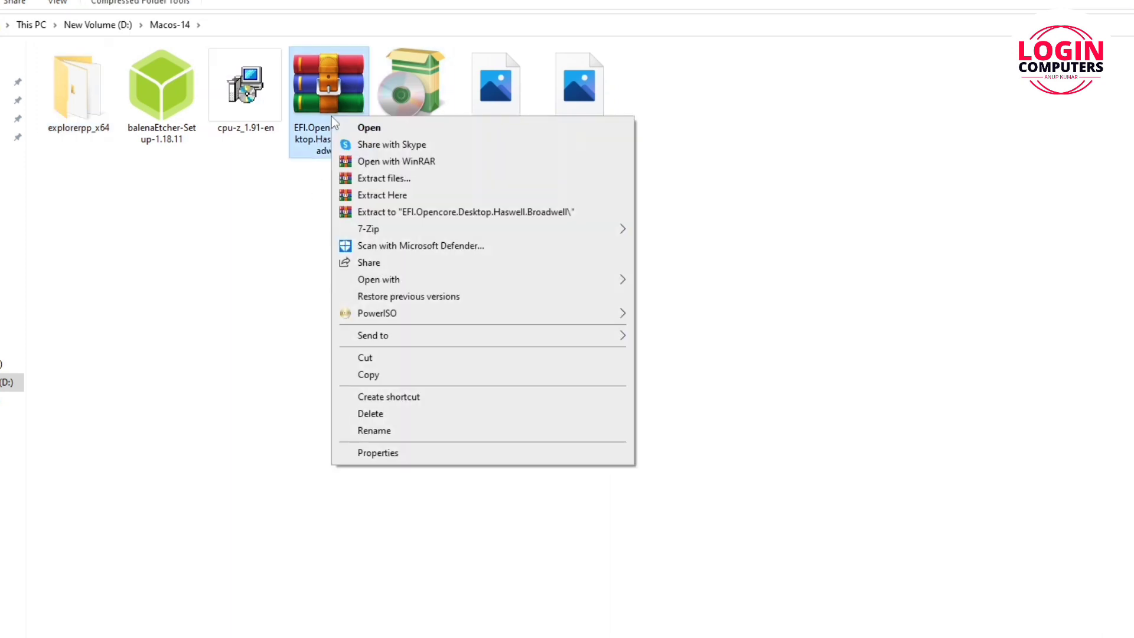
pyautogui.click(416, 212)
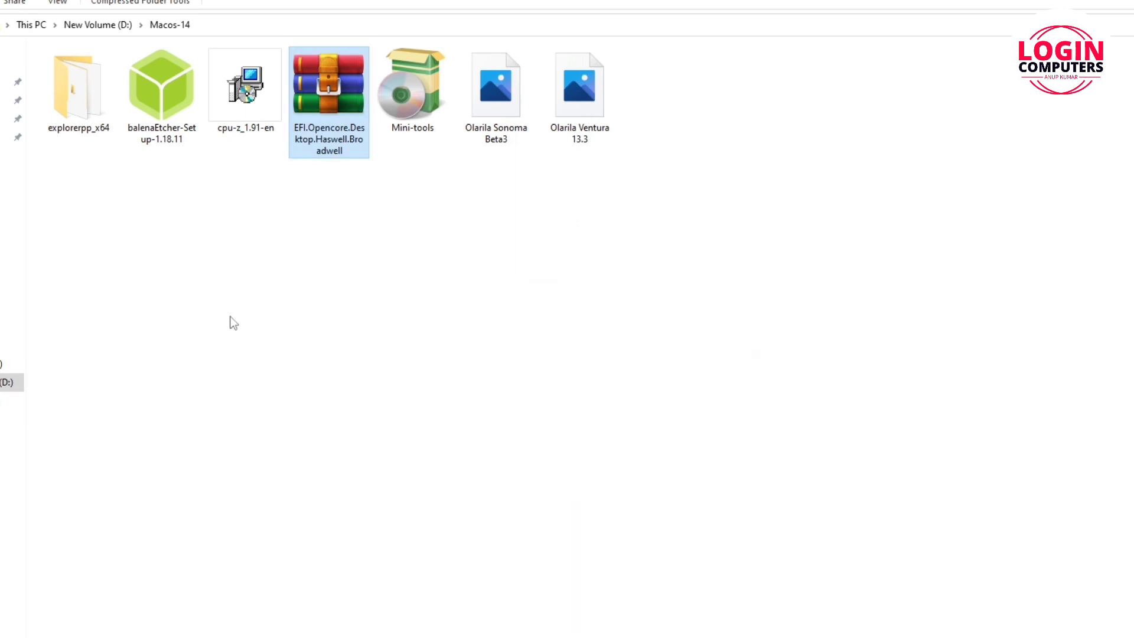
# - Copy the EFI folder from the extracted EFI.Opencore.Desktop.Haswell.Broadwell folder into EFI (X:) using Explorer++, then leave Explorer++
pyautogui.click(92, 95)
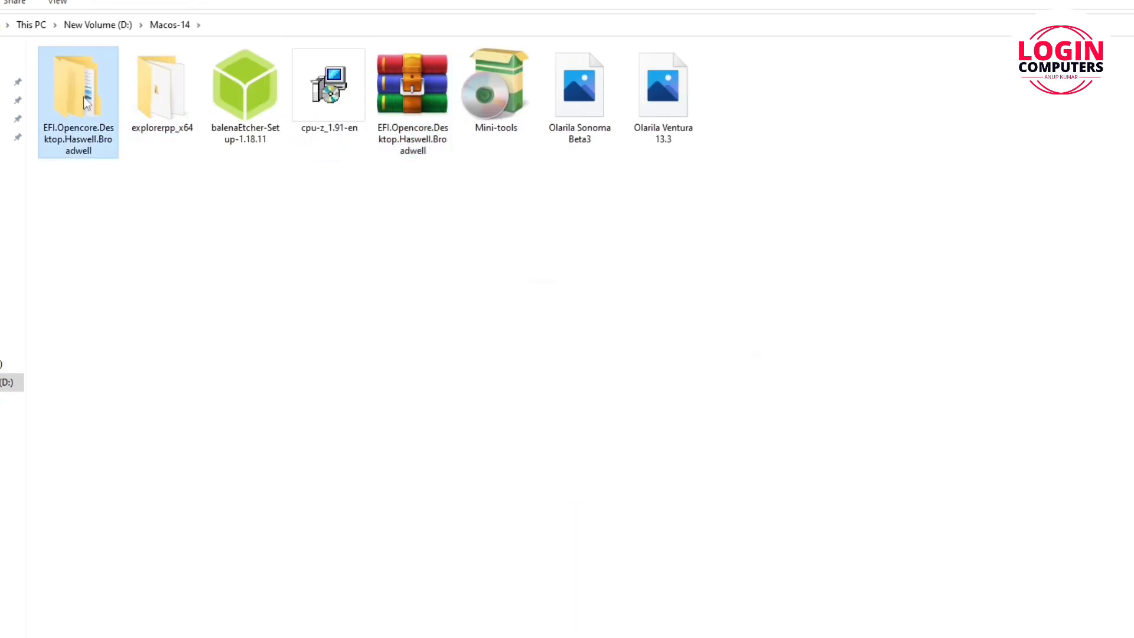
pyautogui.doubleClick(85, 102)
pyautogui.rightClick(65, 95)
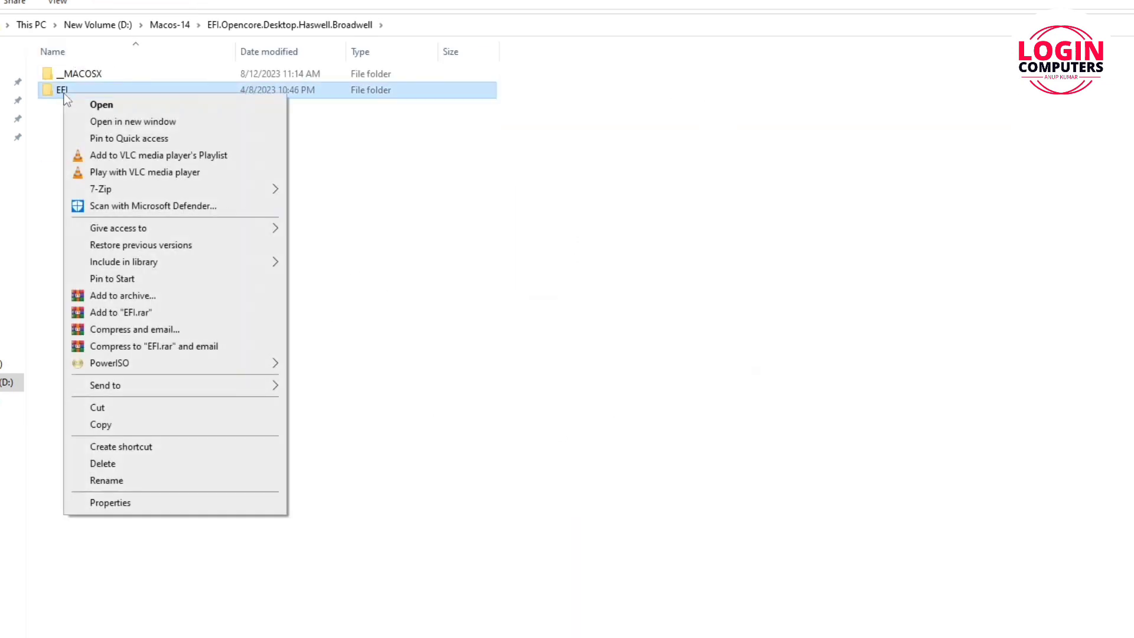
pyautogui.click(112, 426)
pyautogui.hotkey('alt', 'Tab')
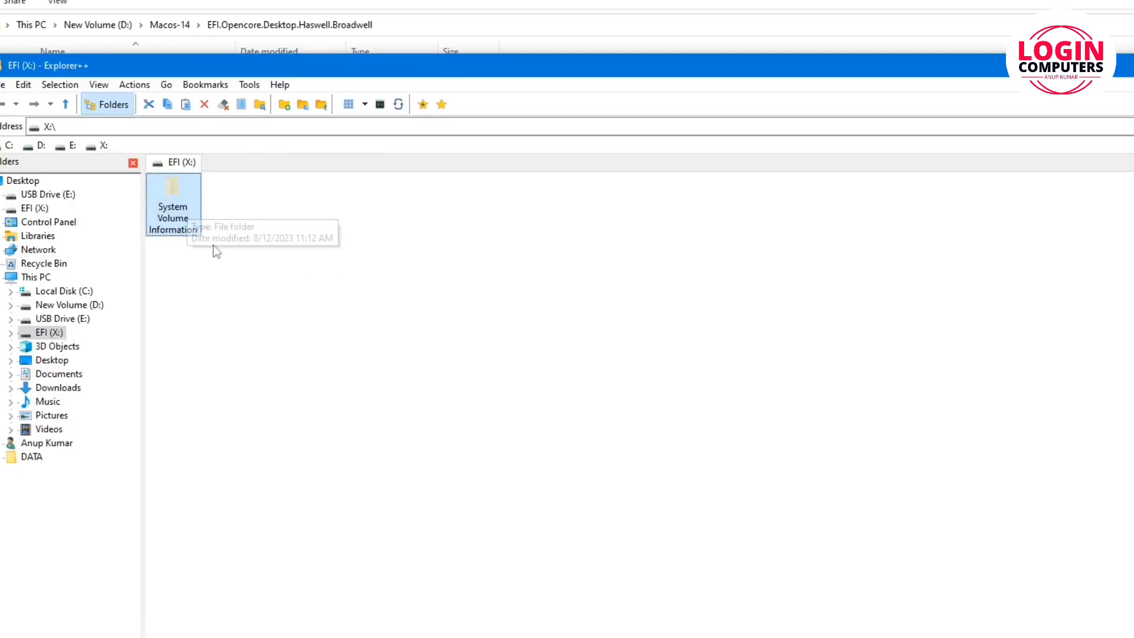
pyautogui.rightClick(238, 234)
pyautogui.click(288, 320)
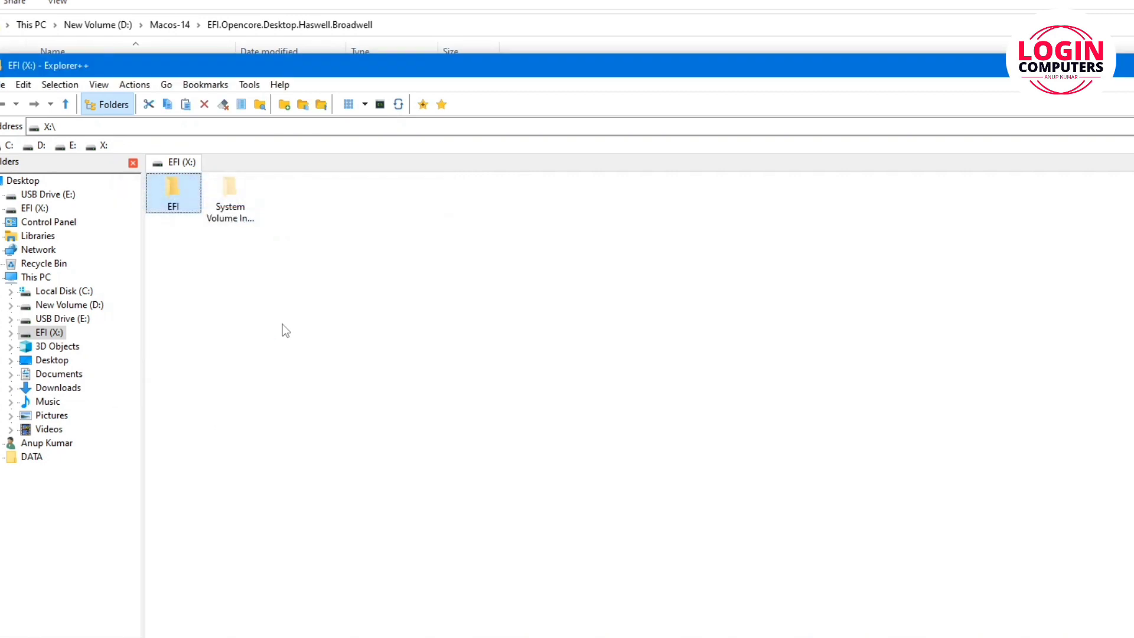
pyautogui.moveTo(1111, 66); pyautogui.dragTo(1040, 94)
pyautogui.click(1129, 93)
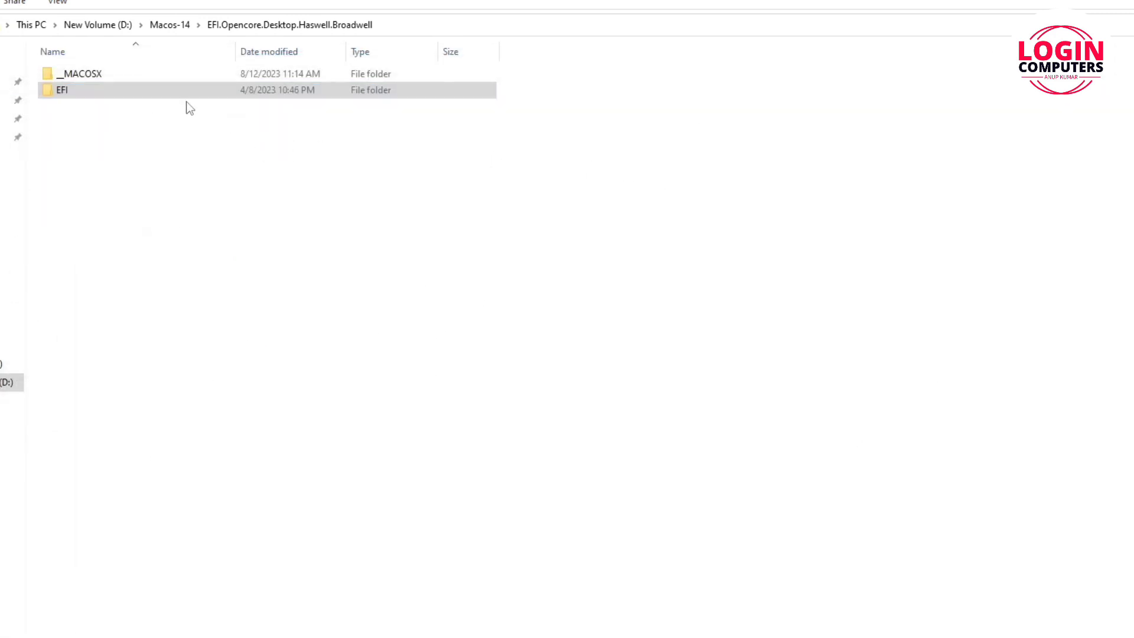
# - Review the setup tools, OpenCore EFI archive and Olarila images gathered in the Macos-14 folder
pyautogui.click(168, 25)
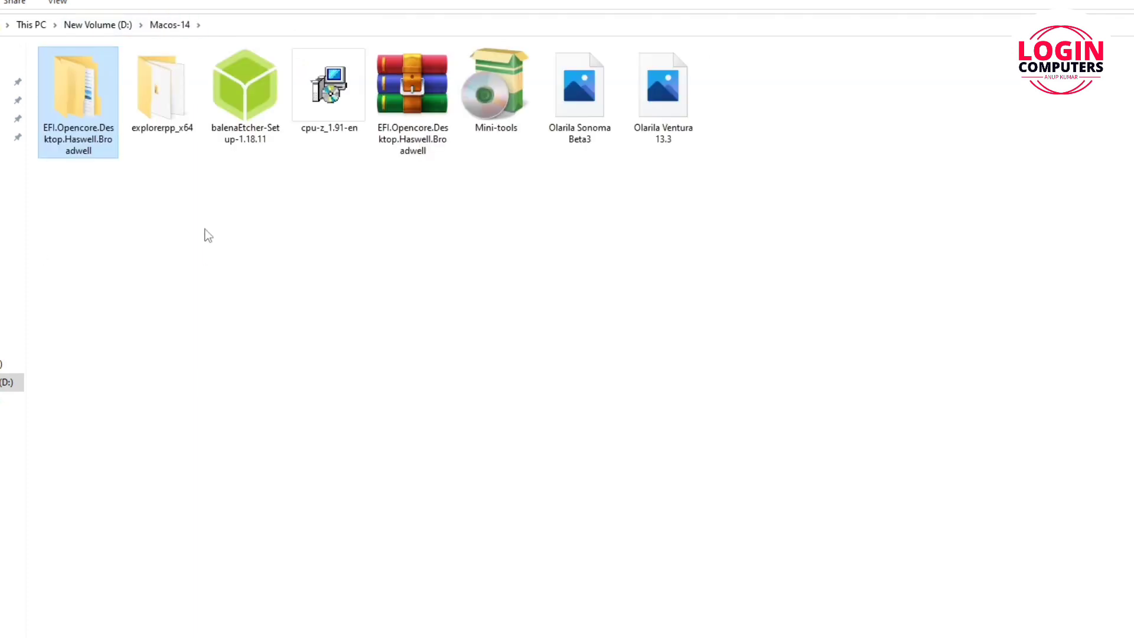
pyautogui.click(259, 114)
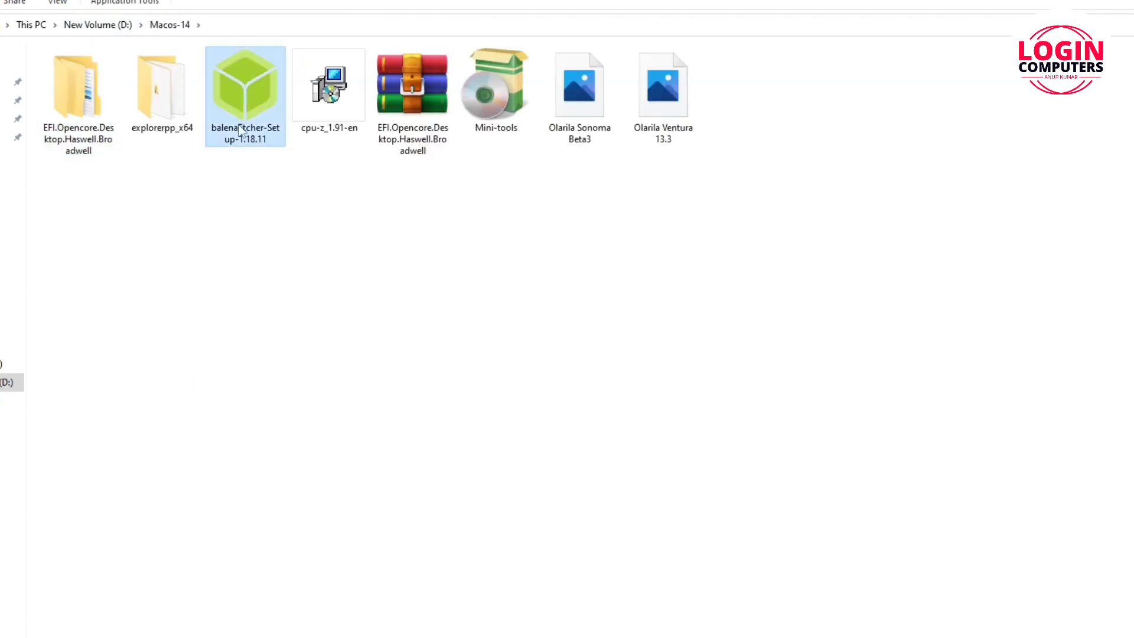
pyautogui.click(321, 105)
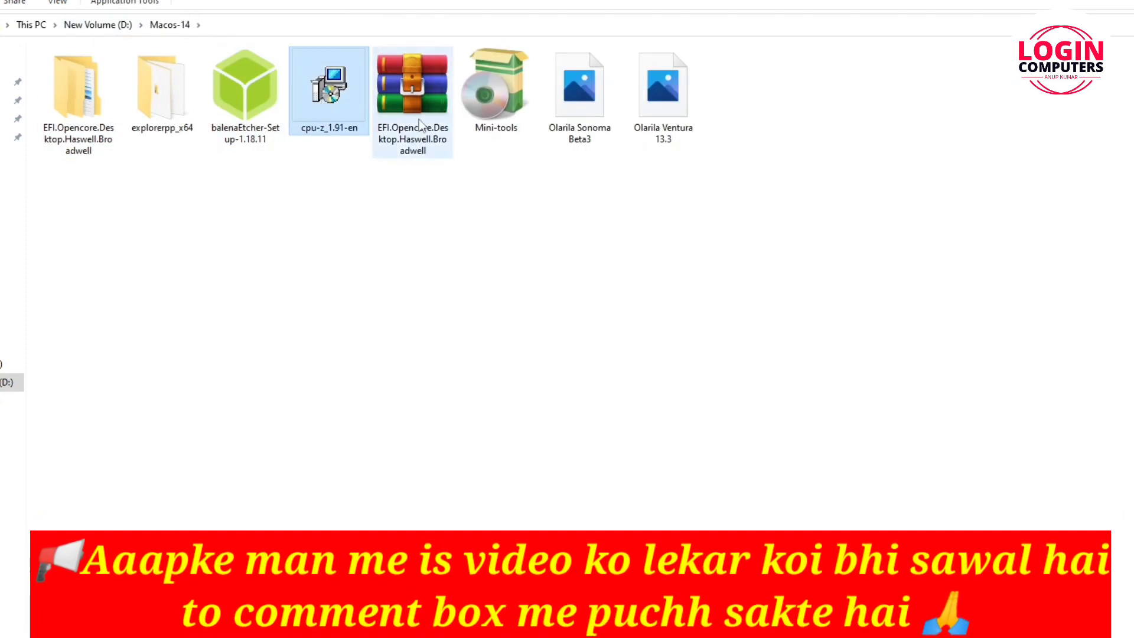
pyautogui.click(410, 103)
pyautogui.click(496, 94)
pyautogui.moveTo(240, 172); pyautogui.dragTo(522, 112)
pyautogui.moveTo(591, 186); pyautogui.dragTo(30, 83)
pyautogui.click(324, 287)
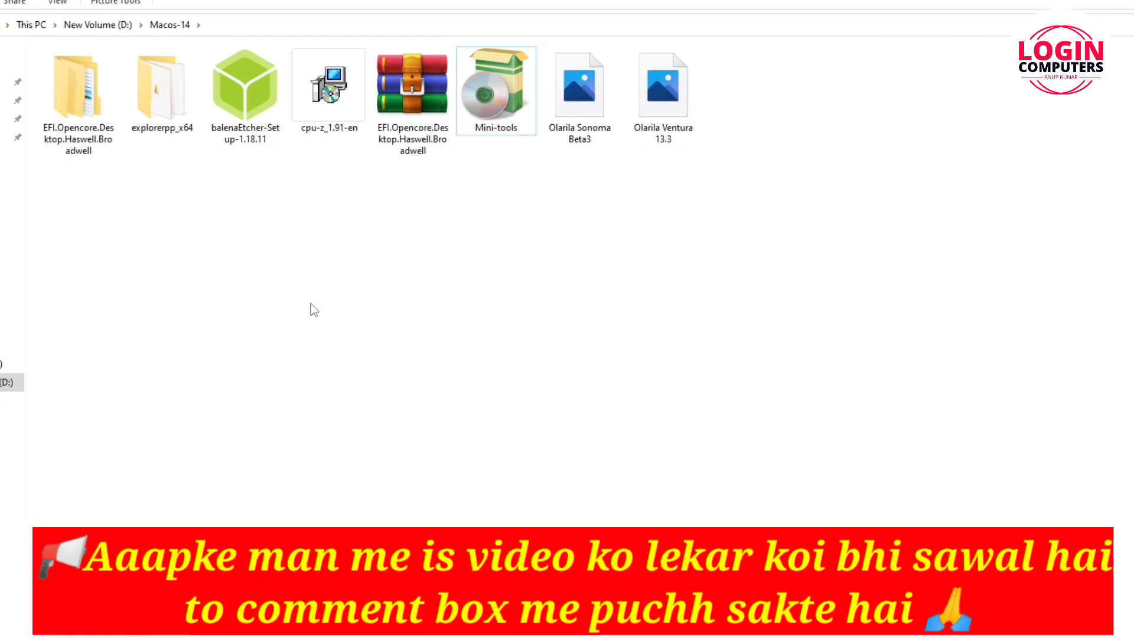